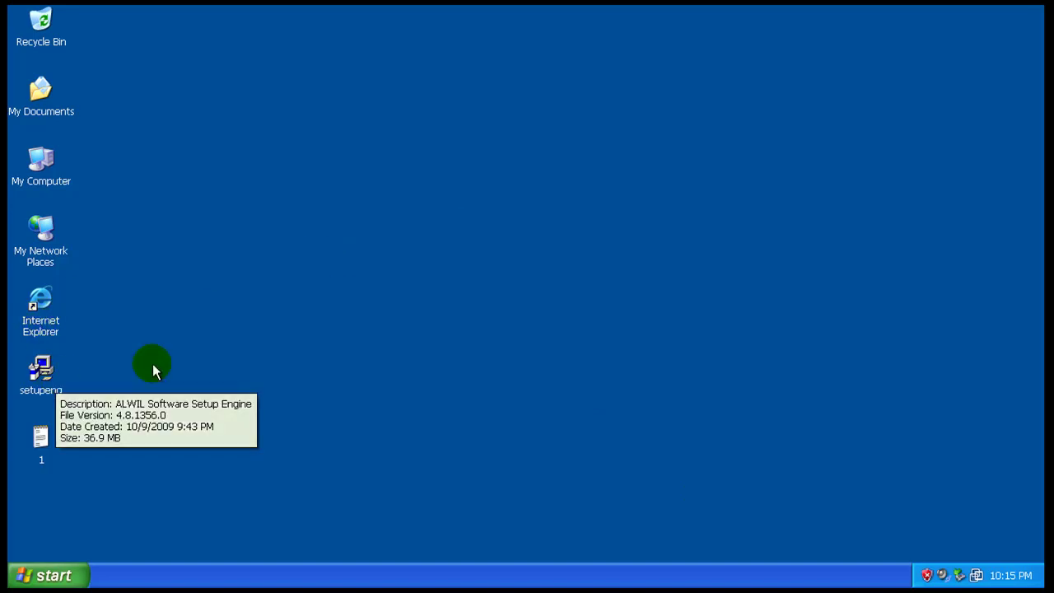
- Launch the setupeng avast! installer and accept its license agreement, continuing to the configuration choice
mouse_move(39, 363)
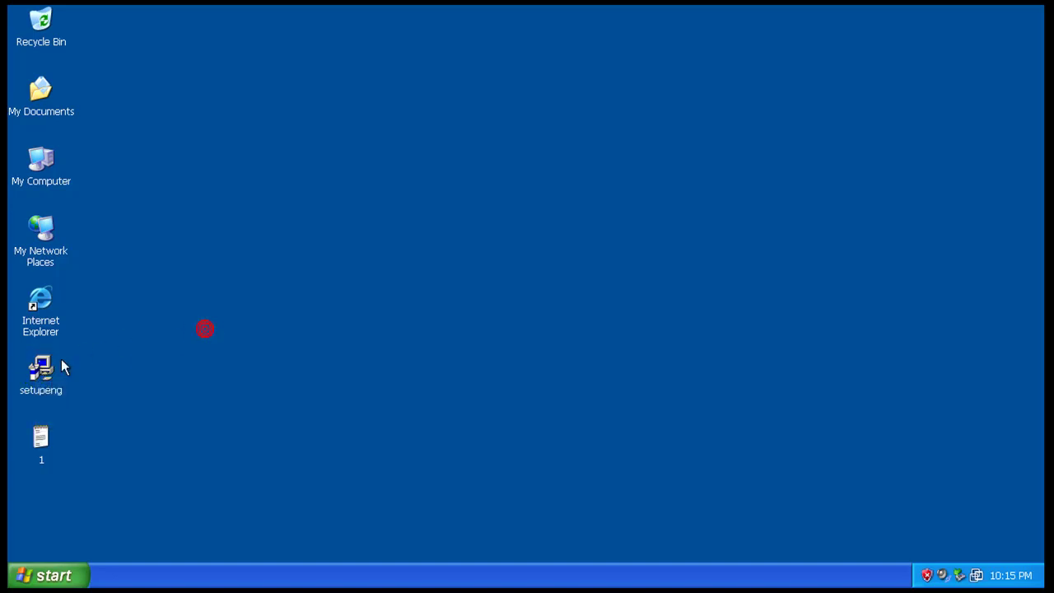
double_click(40, 368)
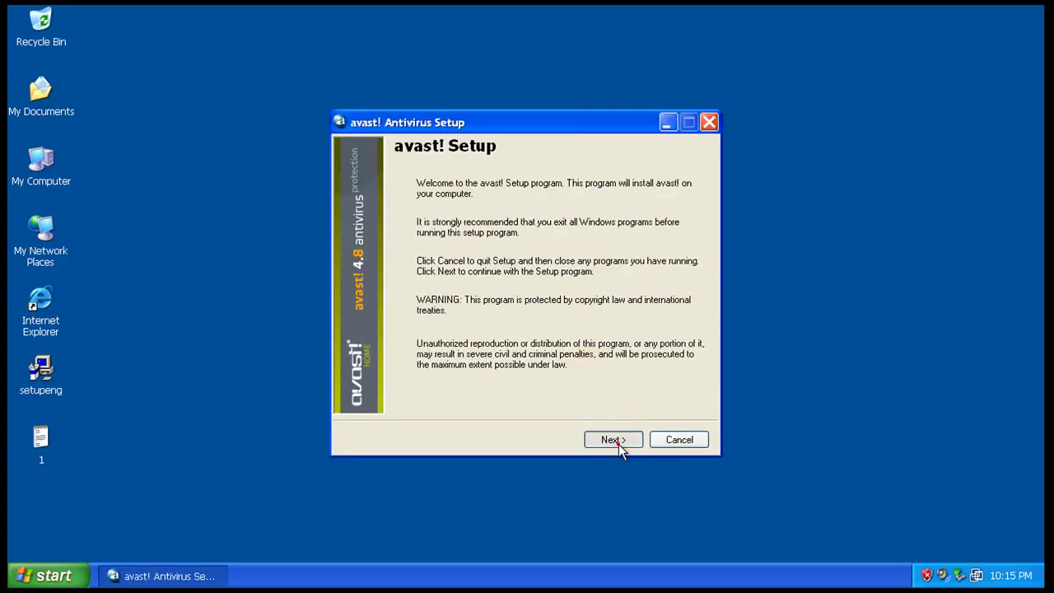
click(620, 441)
click(622, 438)
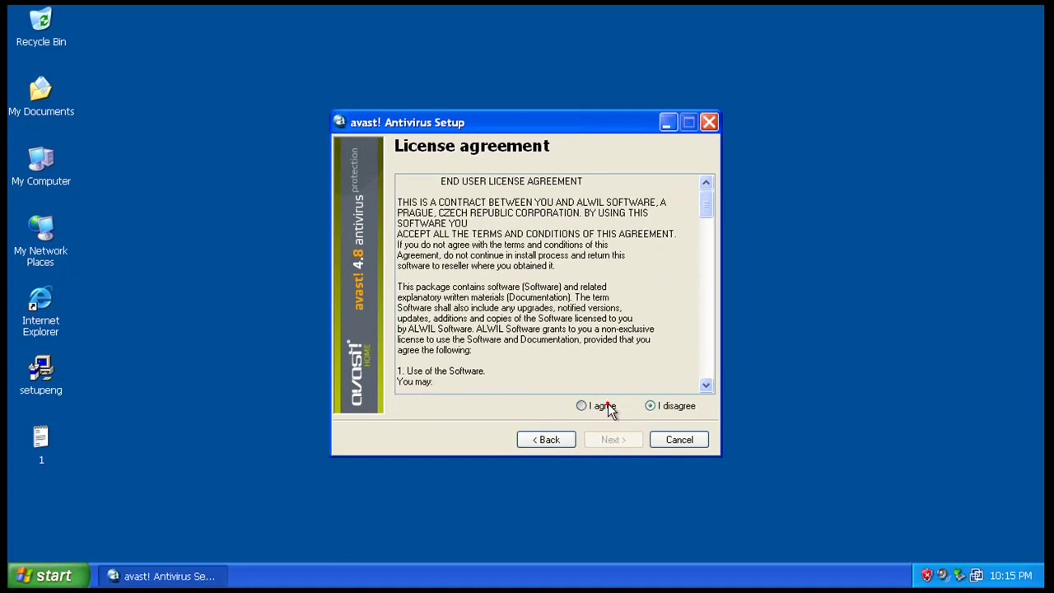
click(583, 404)
click(613, 438)
click(616, 444)
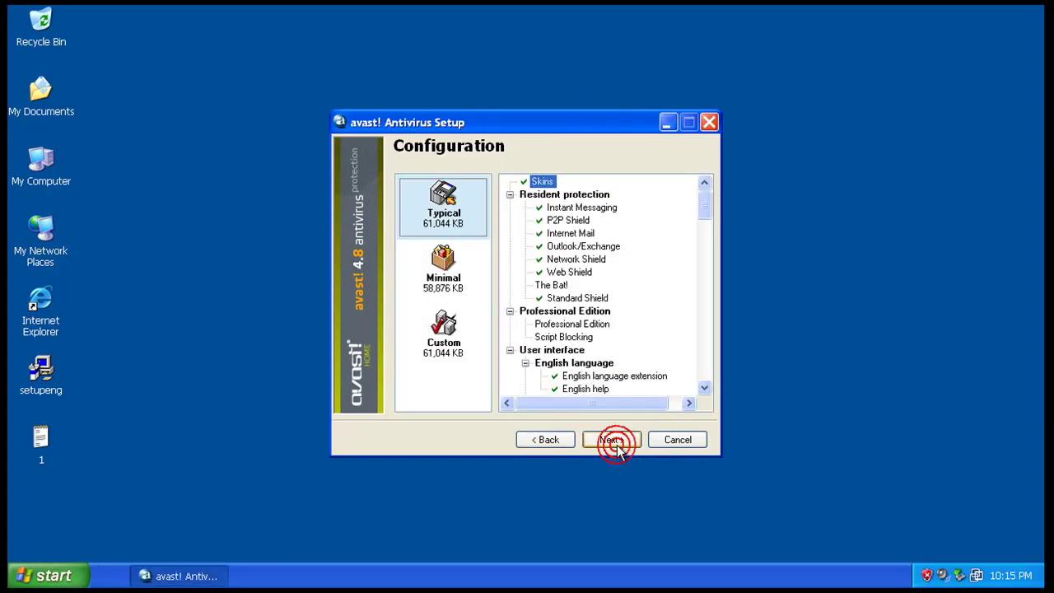
- Install avast! with the Typical configuration, decline the boot-time scan and finish setup with the Restart option
click(614, 443)
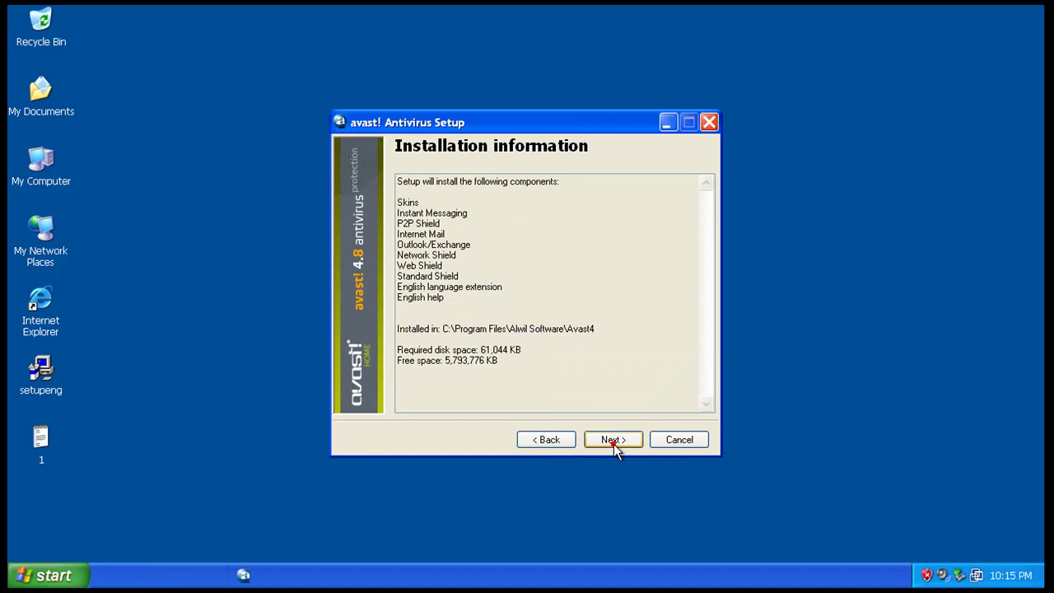
click(614, 441)
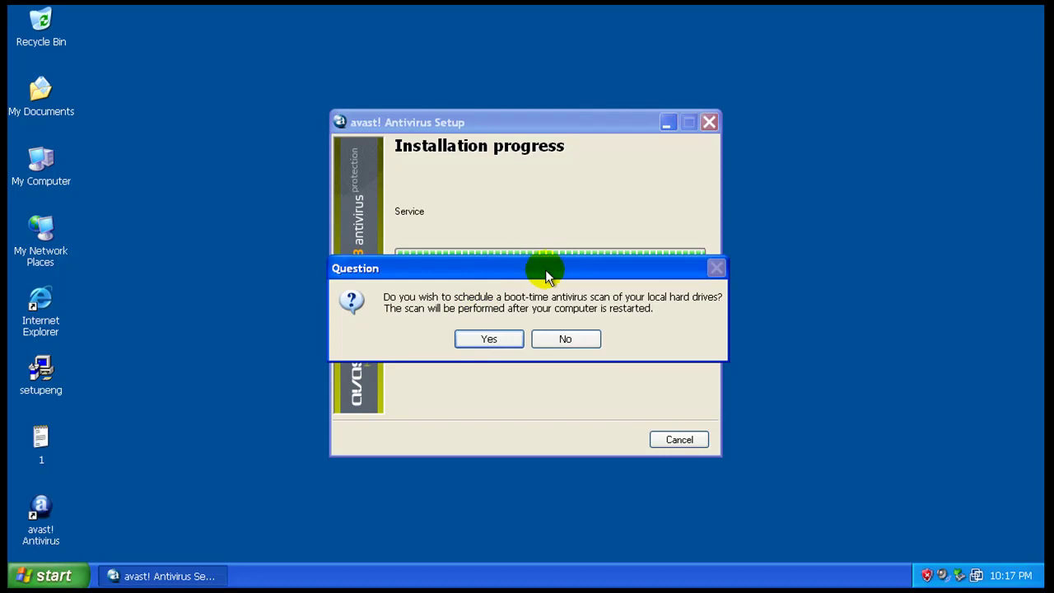
click(568, 341)
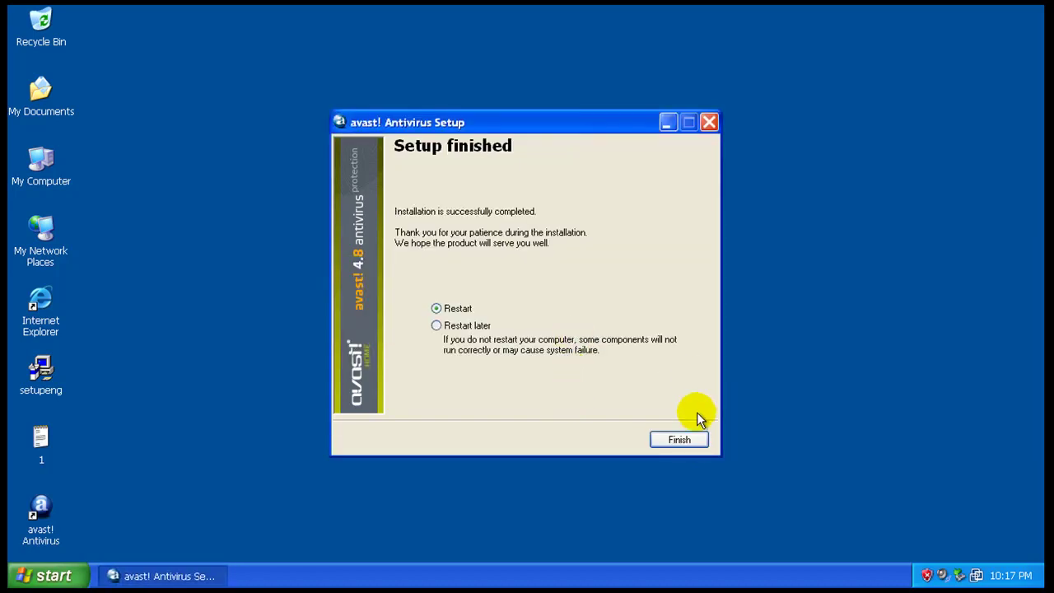
click(680, 440)
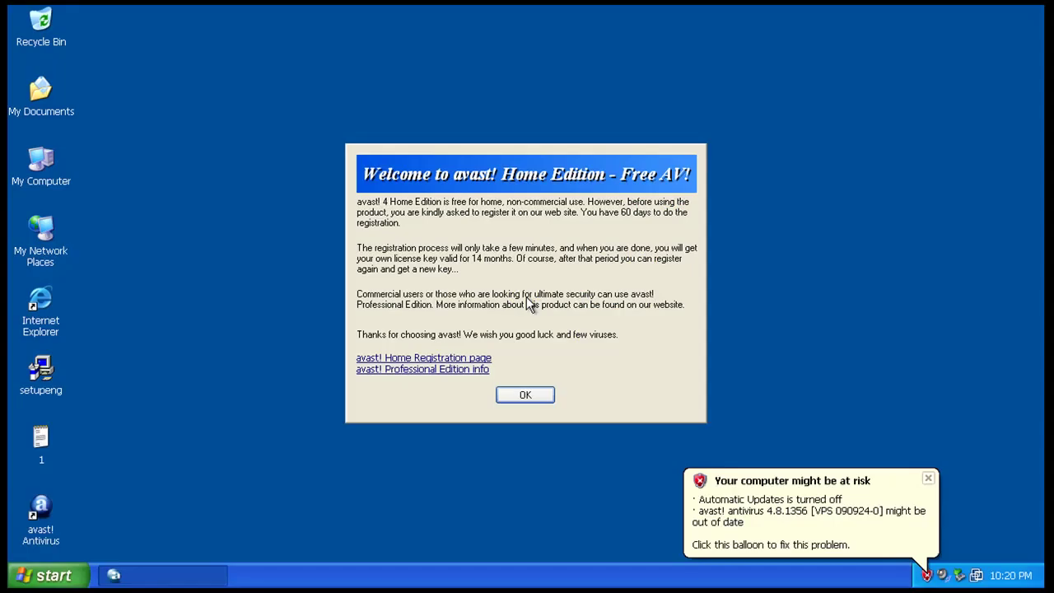
- Dismiss the Windows security alert and the avast! Home Edition welcome message
click(931, 476)
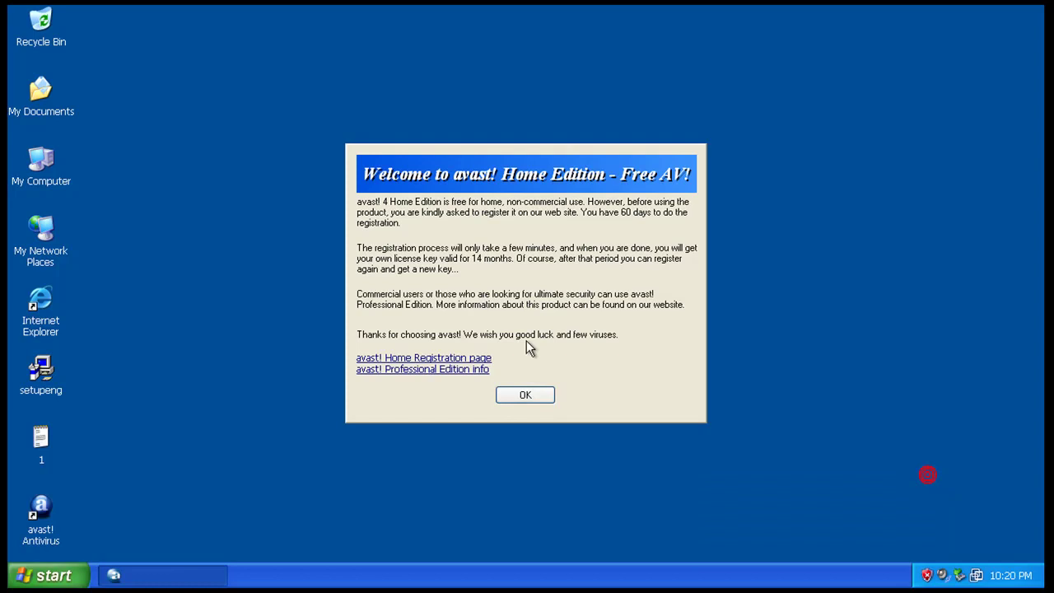
click(527, 396)
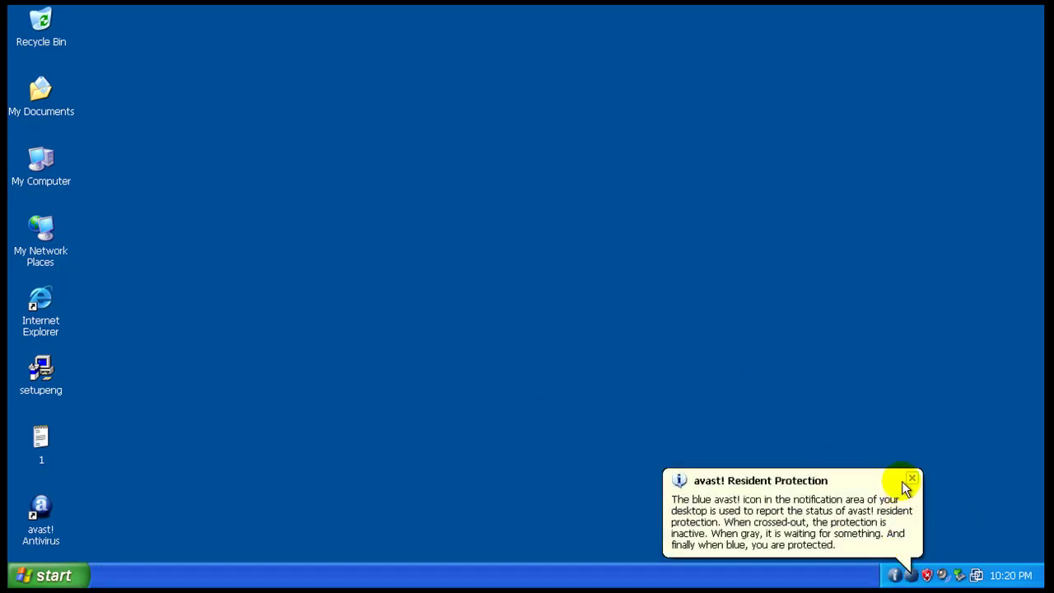
- Check the Resident Protection status in the avast! On-Access Scanner, then dismiss it along with the VRDB Generator notice
double_click(911, 575)
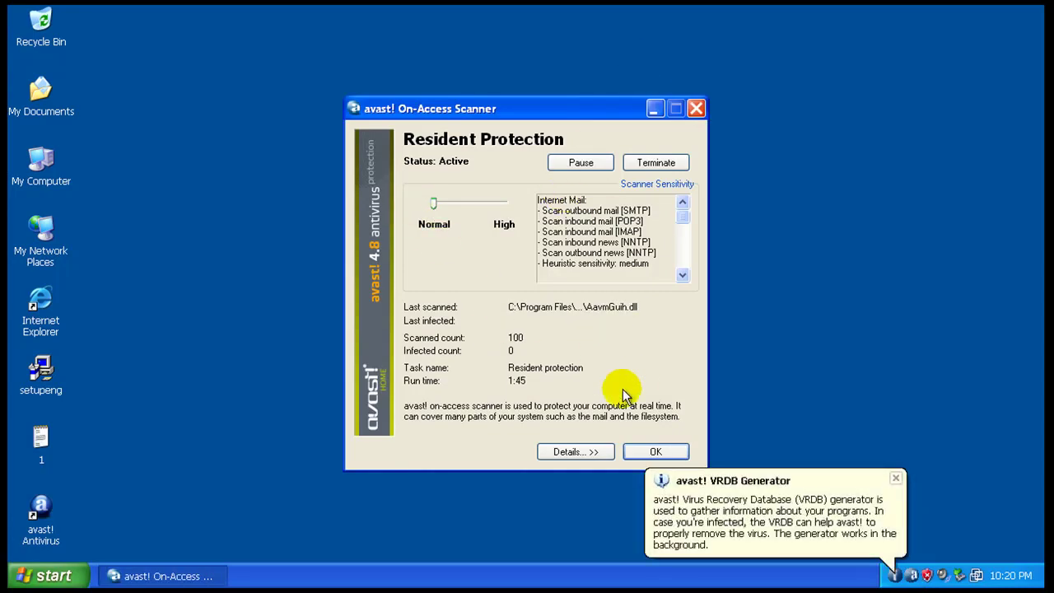
click(655, 451)
click(896, 480)
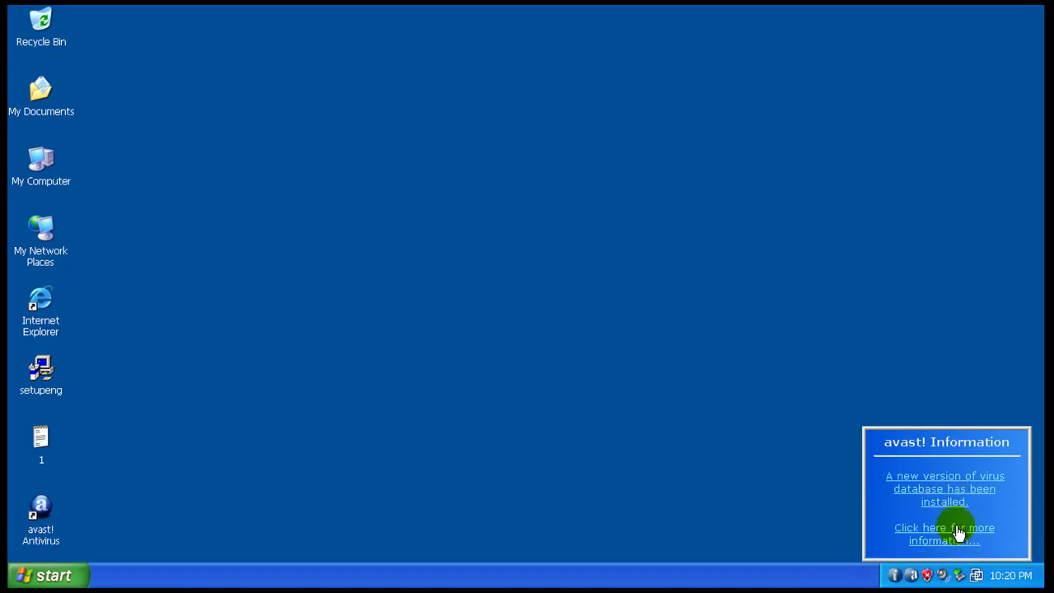
- Run a manual update of avast! from its notification-area icon
right_click(912, 577)
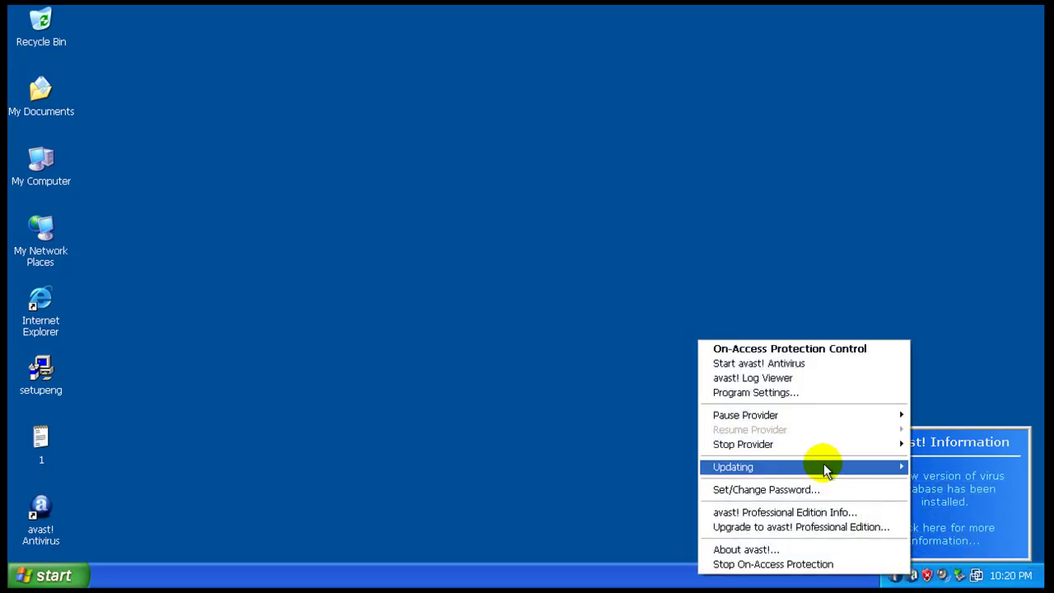
mouse_move(824, 464)
click(955, 469)
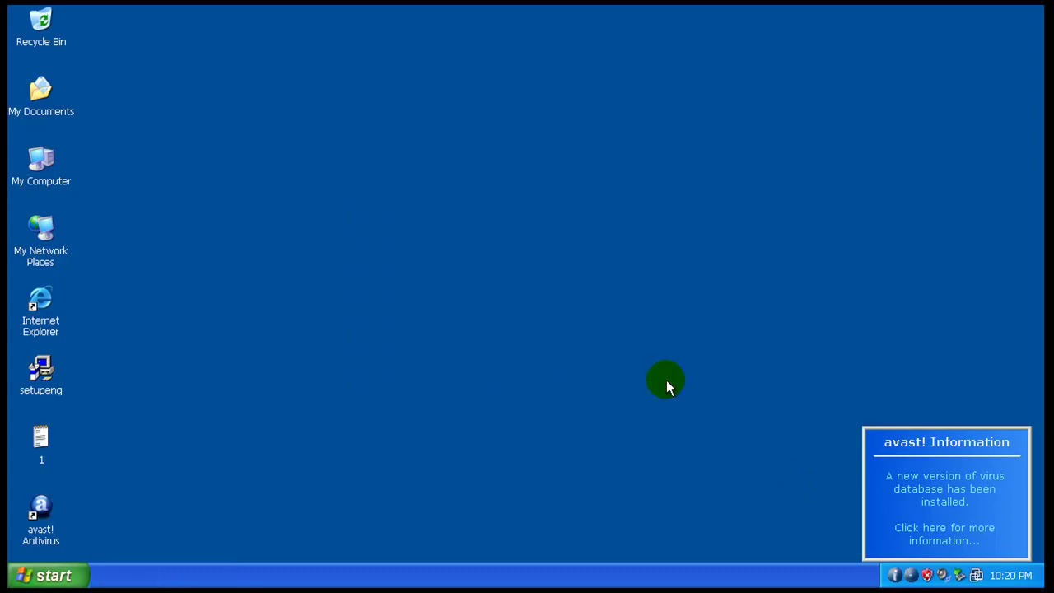
click(526, 378)
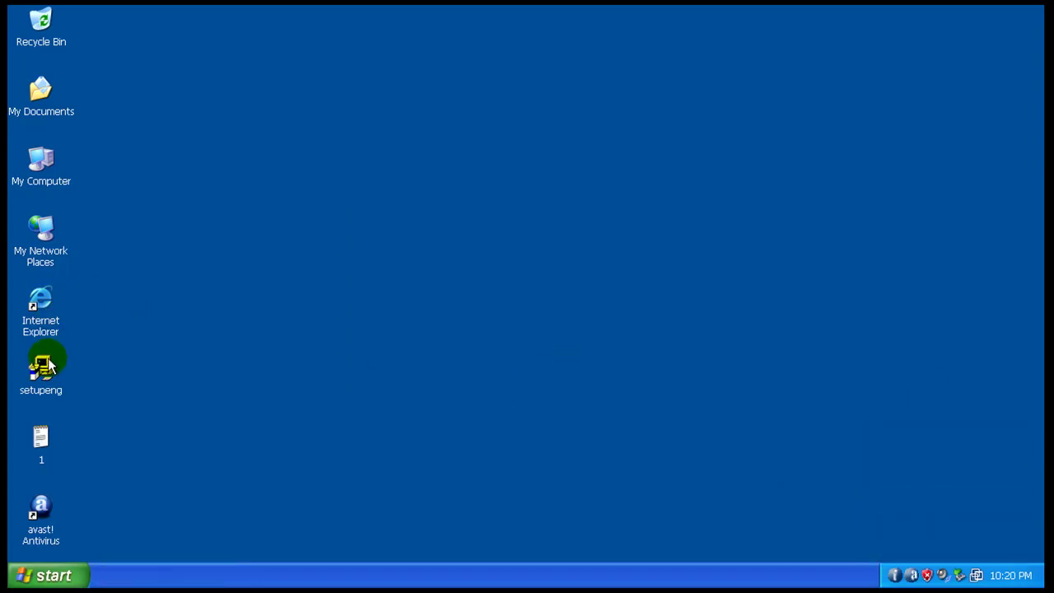
- Open Internet Explorer and the text file 1 from the desktop, and arrange the browser beside the URL list
double_click(45, 313)
double_click(41, 441)
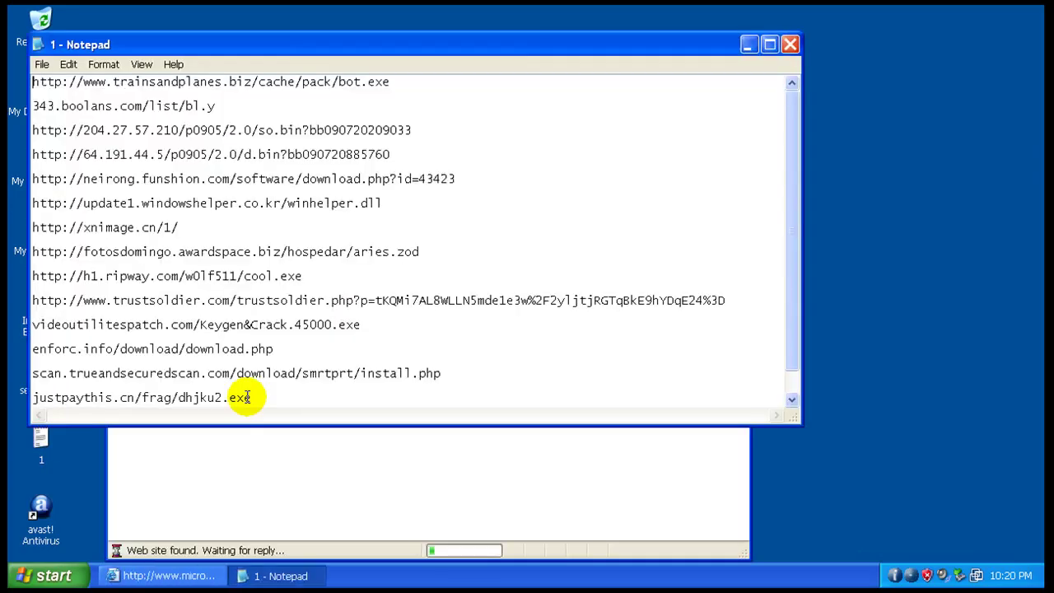
click(271, 483)
drag(365, 93, 573, 80)
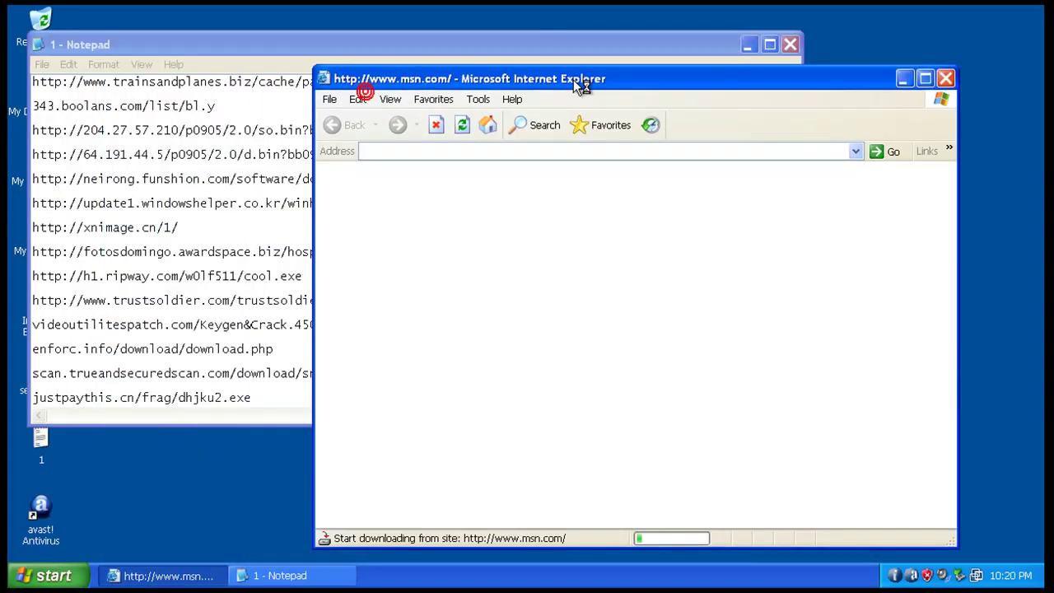
double_click(252, 82)
right_click(252, 82)
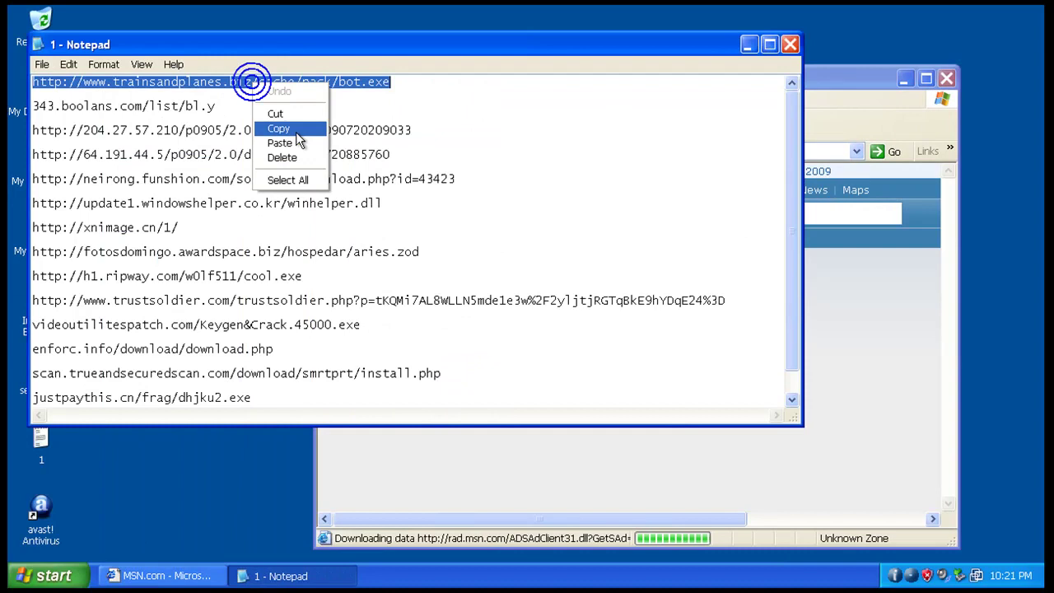
click(296, 132)
click(837, 79)
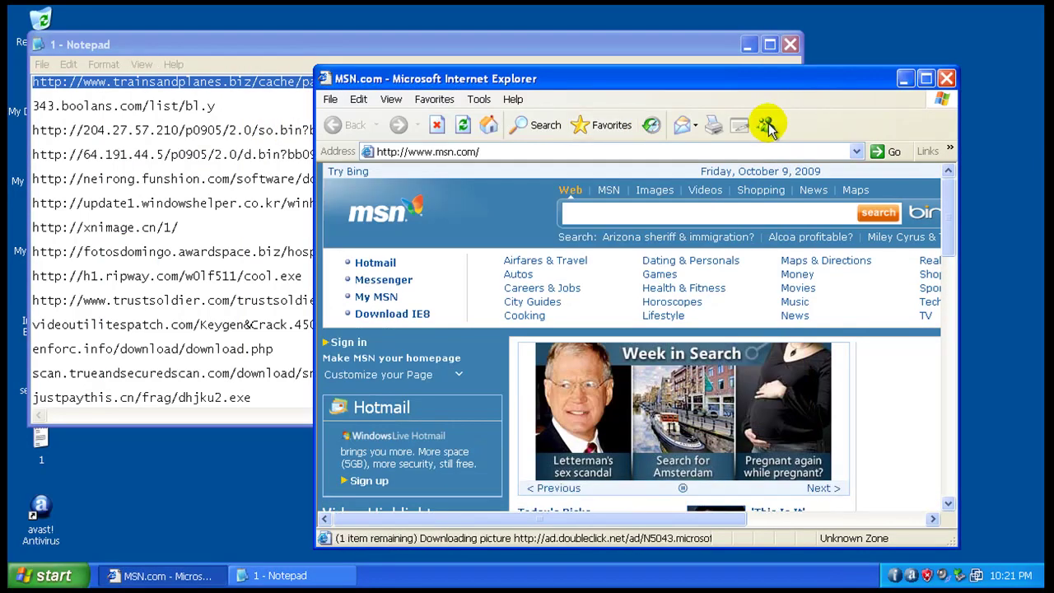
click(703, 152)
right_click(704, 153)
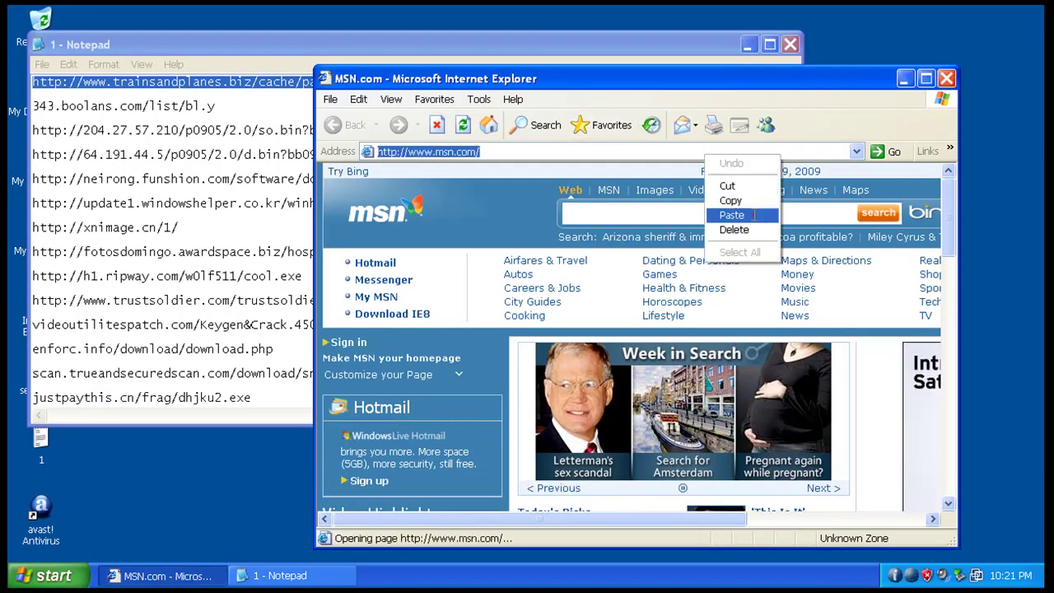
click(755, 214)
key(Return)
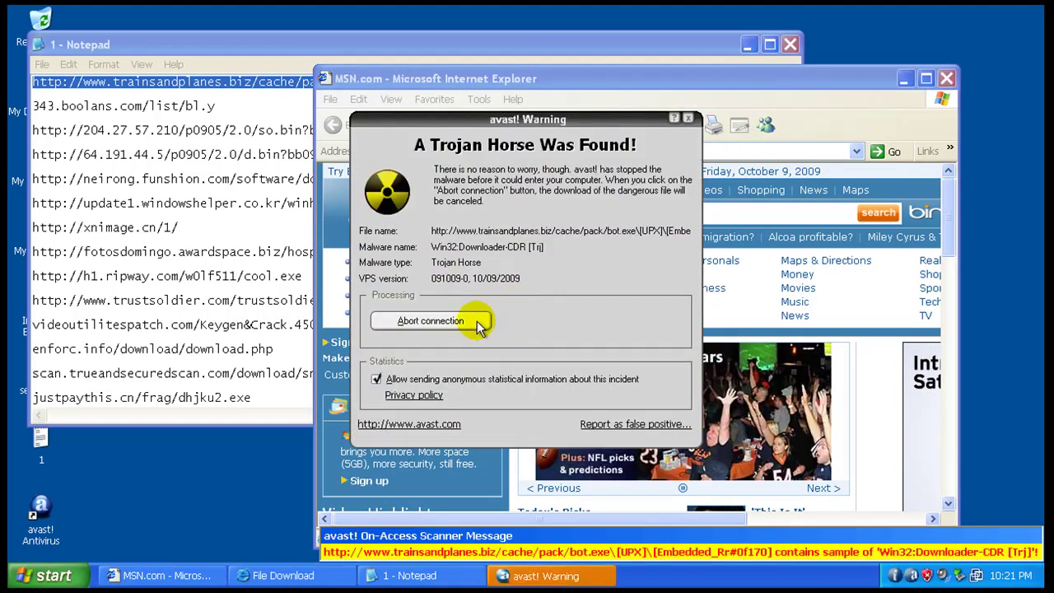
click(471, 321)
click(501, 305)
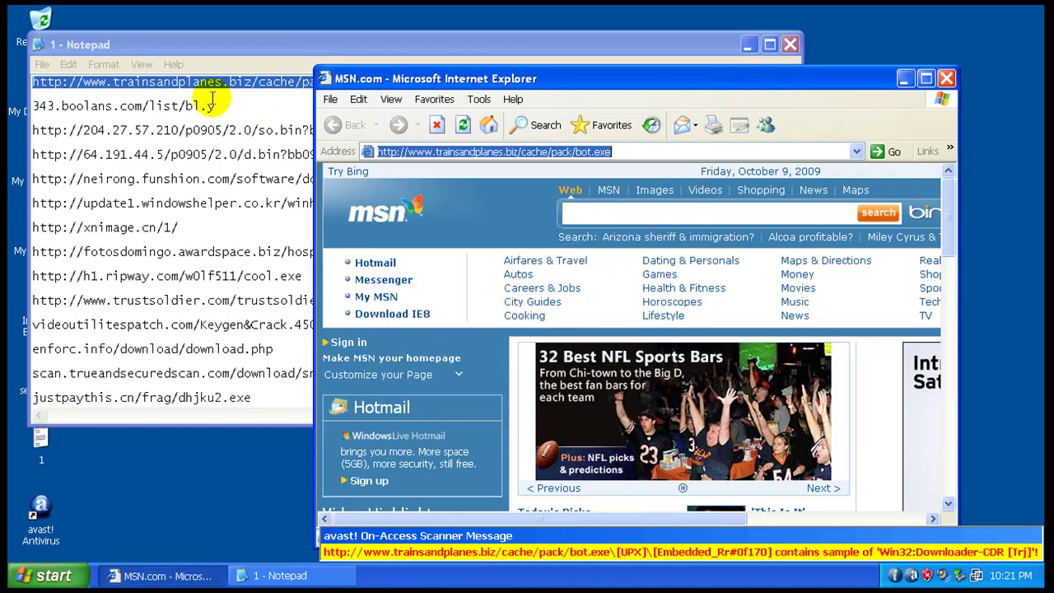
click(214, 129)
double_click(201, 130)
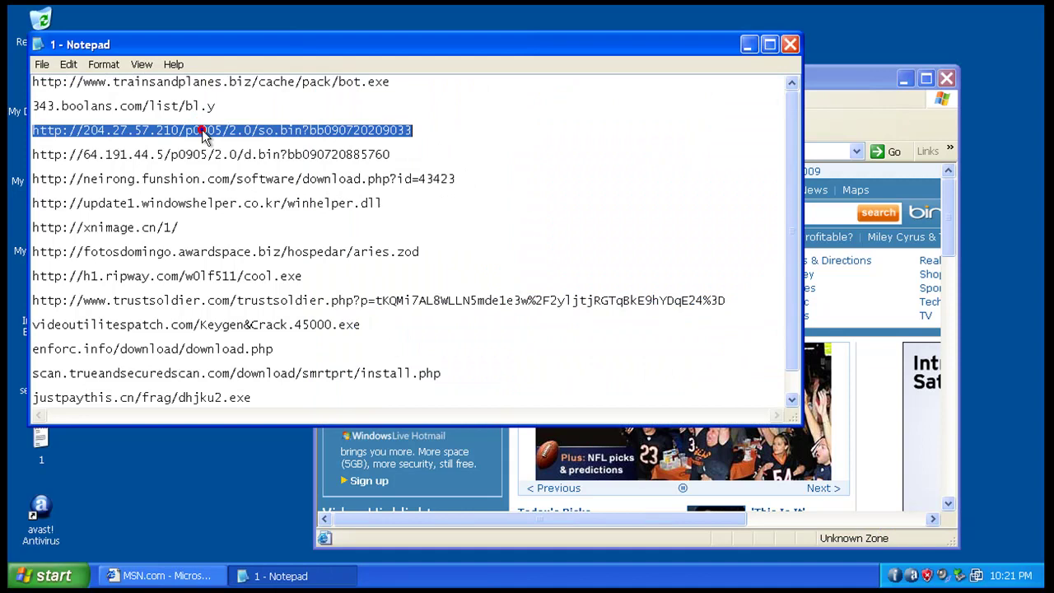
right_click(206, 137)
click(239, 174)
click(829, 89)
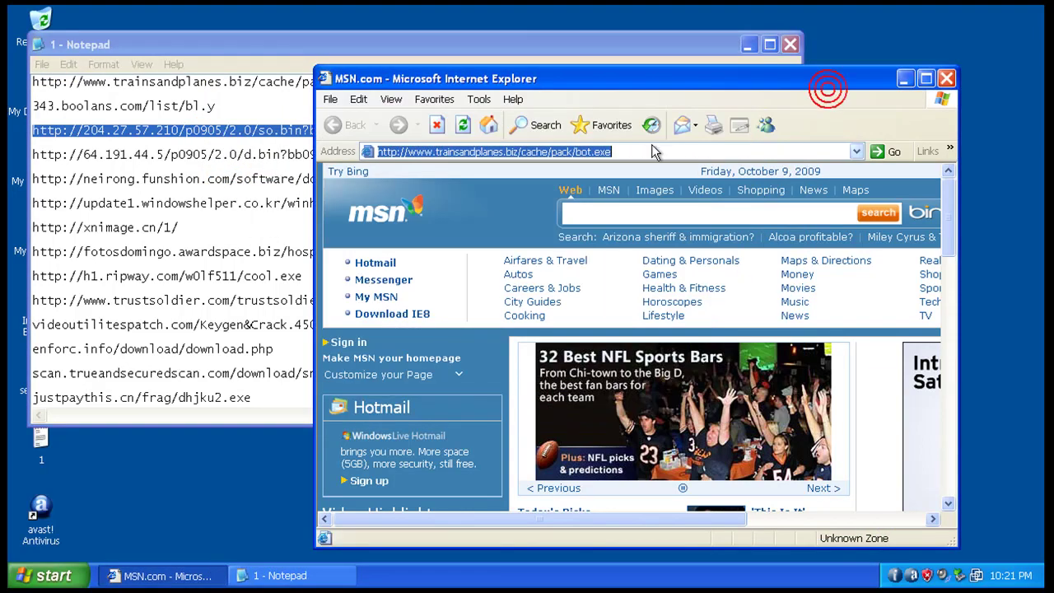
right_click(650, 146)
click(671, 205)
key(Return)
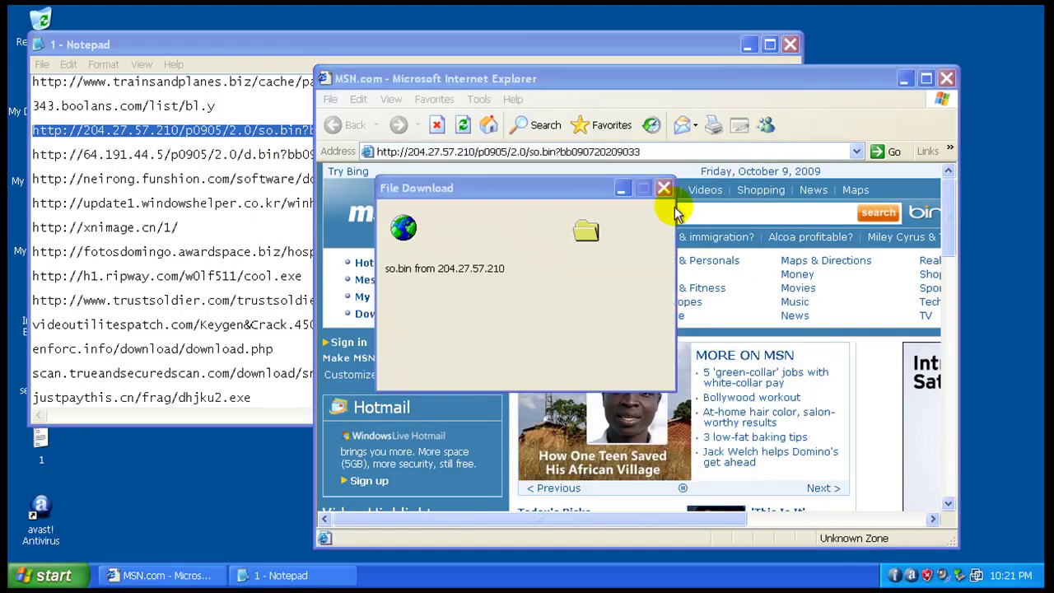
click(639, 303)
double_click(212, 180)
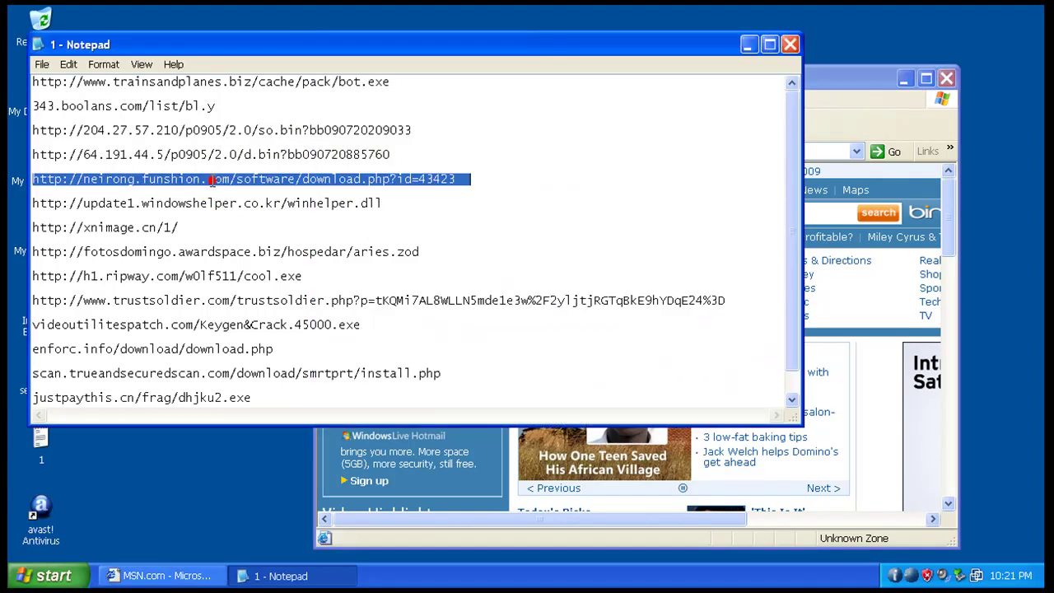
right_click(213, 179)
click(247, 226)
click(832, 79)
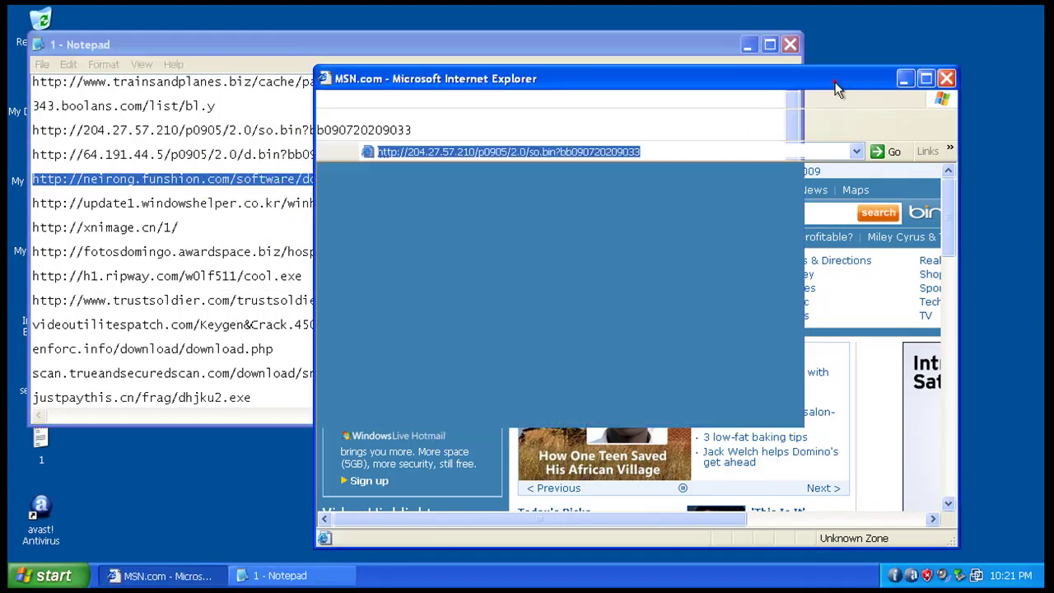
right_click(556, 151)
click(600, 212)
key(Return)
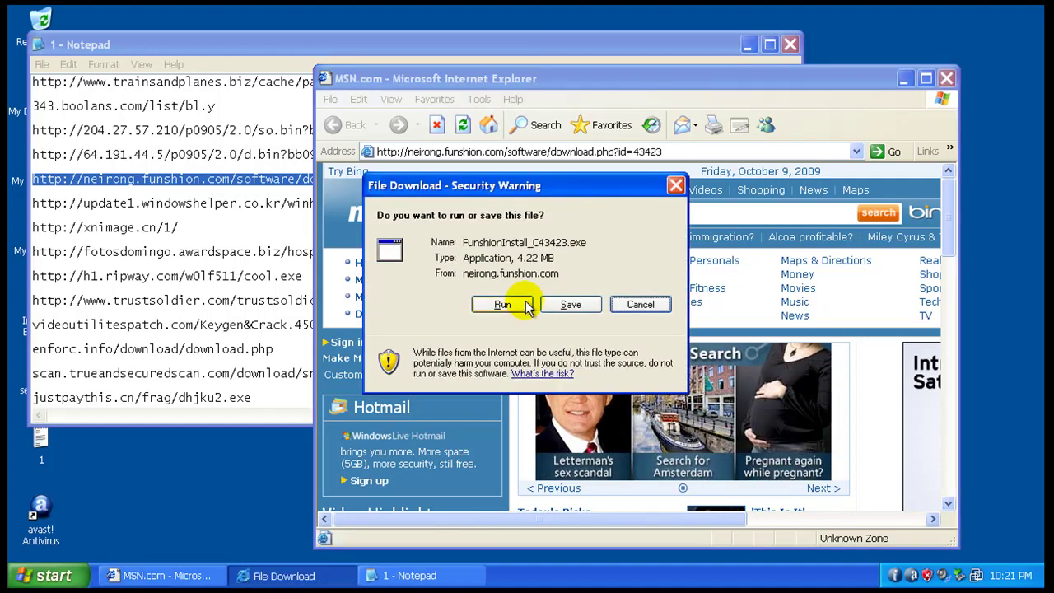
click(527, 303)
click(198, 211)
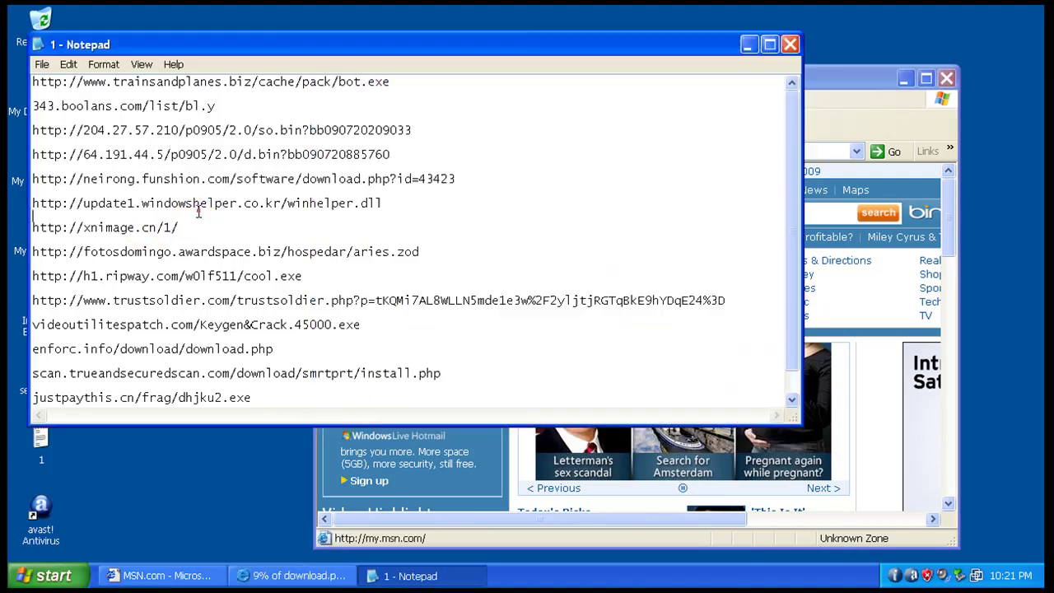
double_click(198, 201)
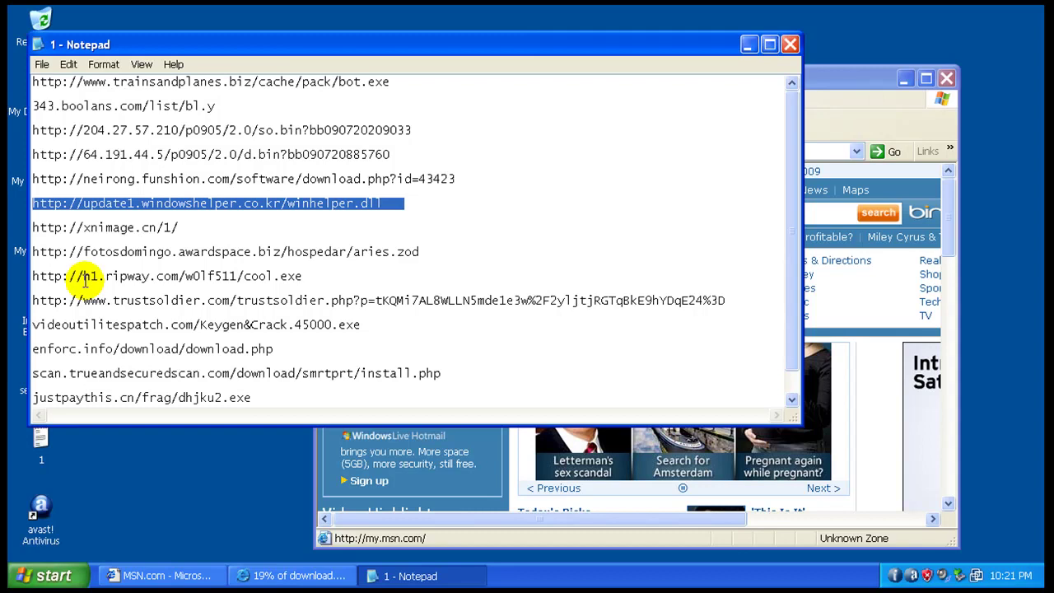
click(167, 225)
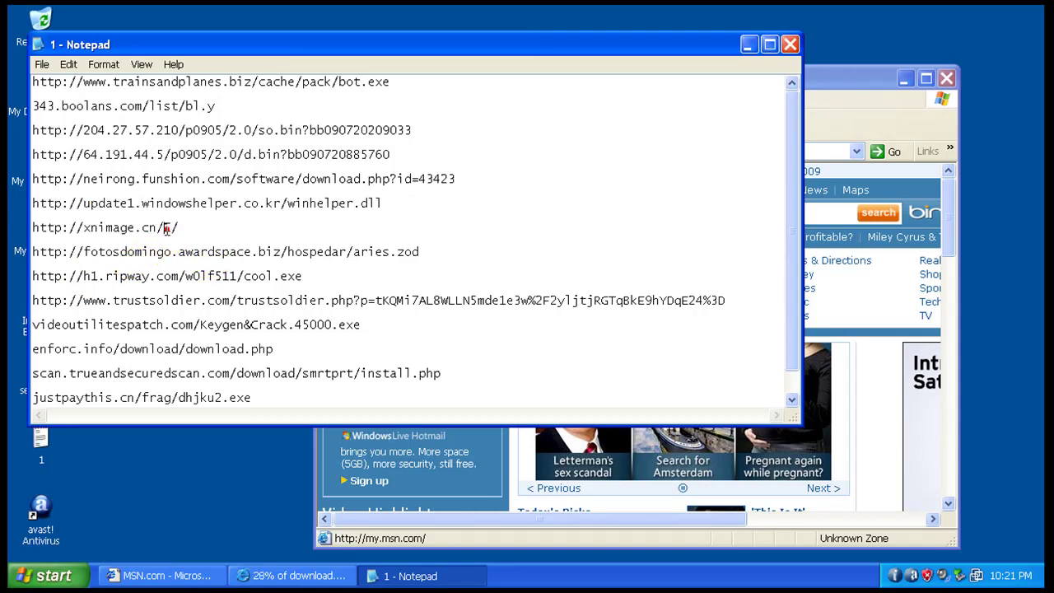
double_click(227, 276)
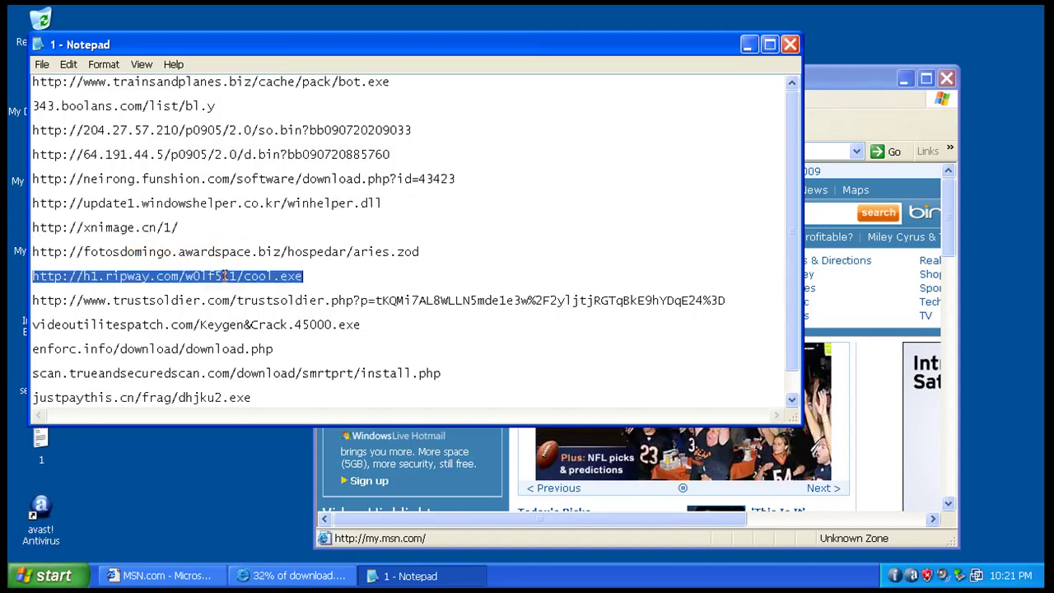
right_click(226, 278)
click(275, 325)
click(851, 80)
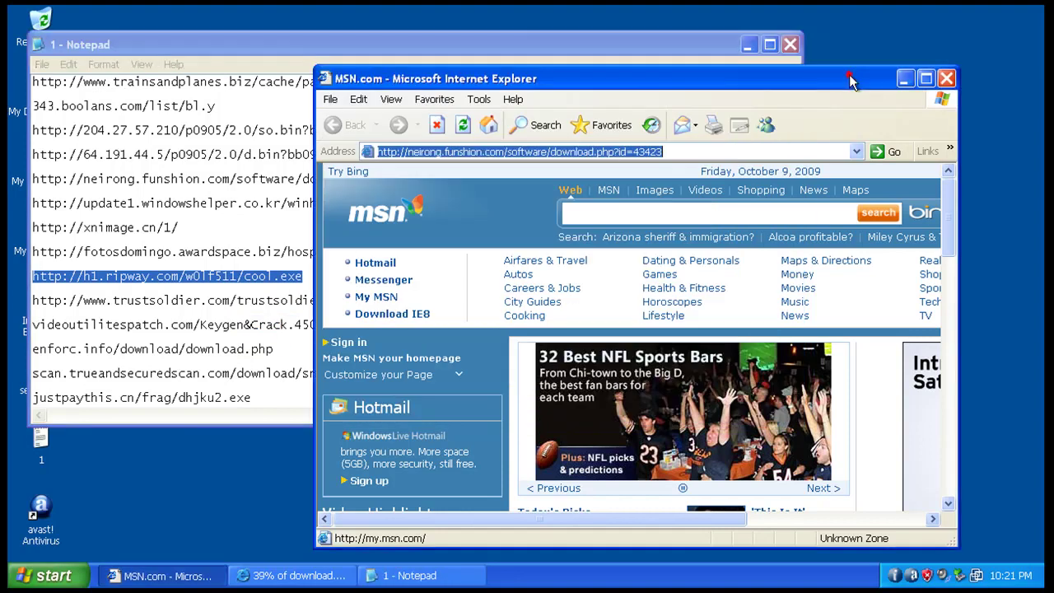
right_click(609, 148)
click(635, 209)
key(Return)
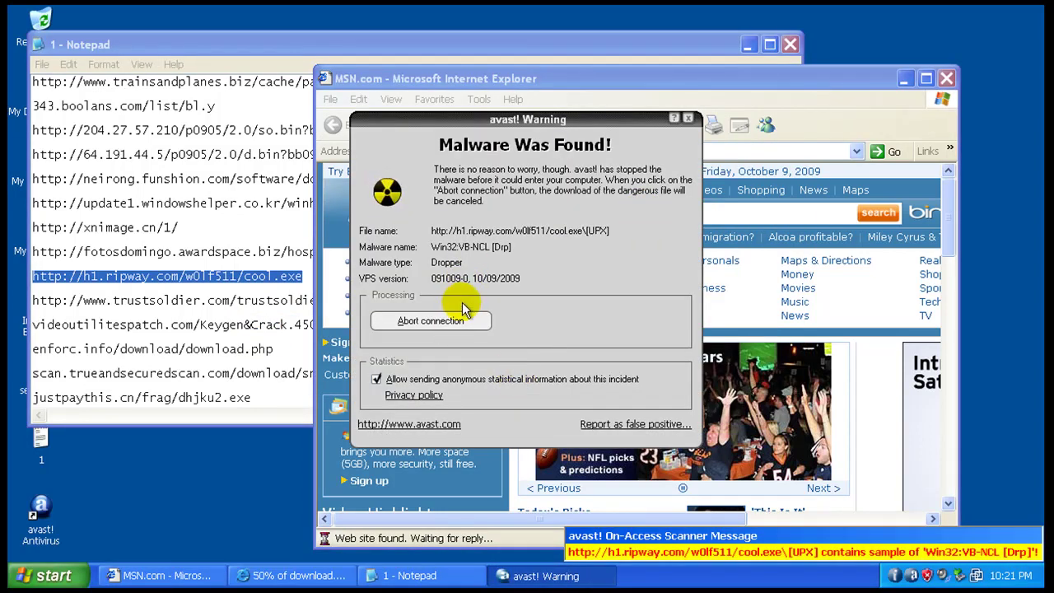
click(482, 324)
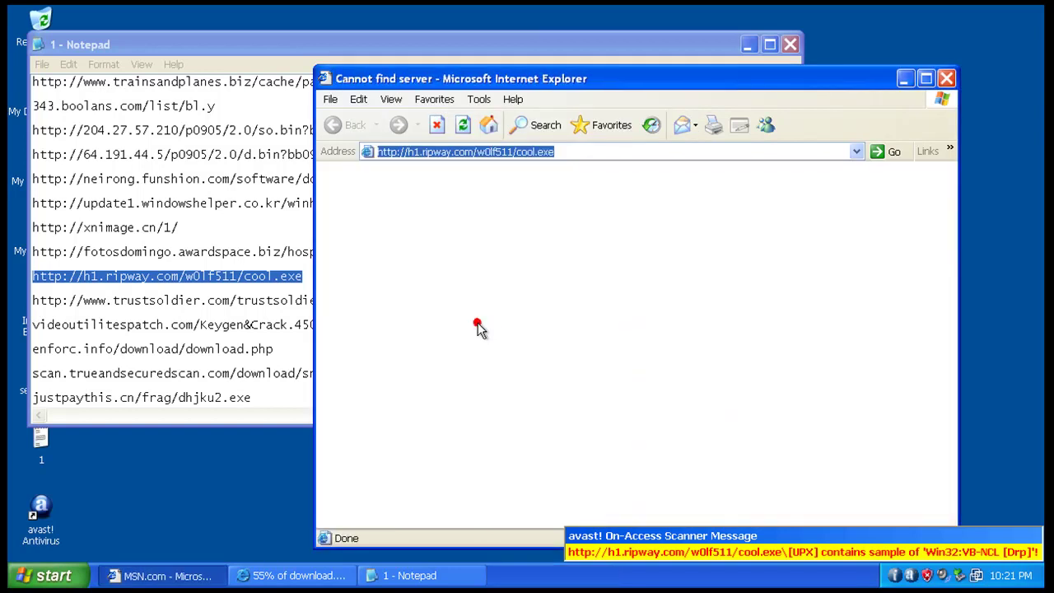
double_click(247, 301)
right_click(268, 299)
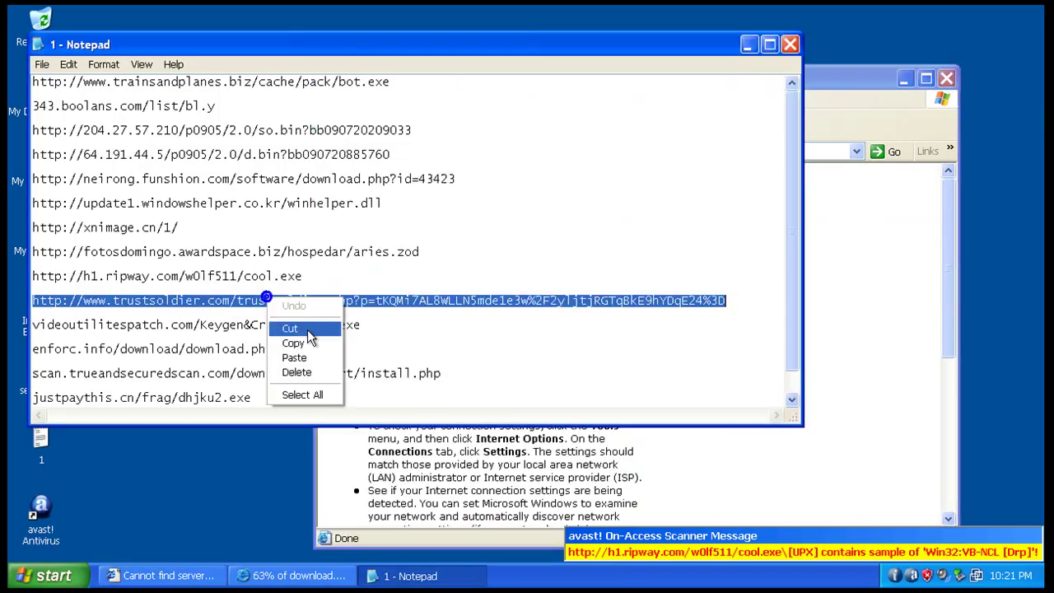
click(310, 346)
click(861, 98)
click(544, 152)
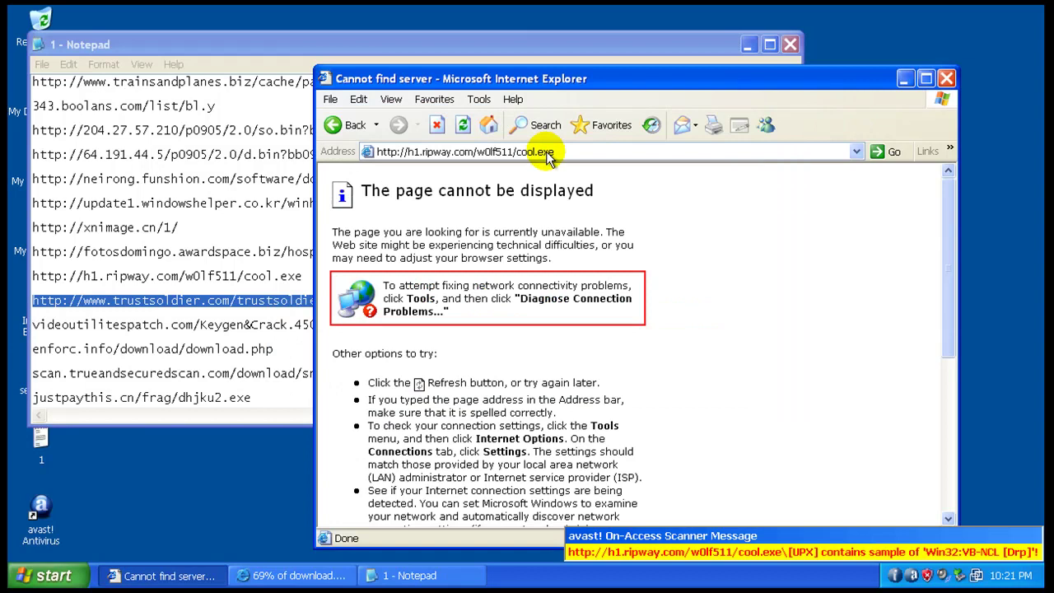
right_click(546, 152)
click(605, 212)
key(Return)
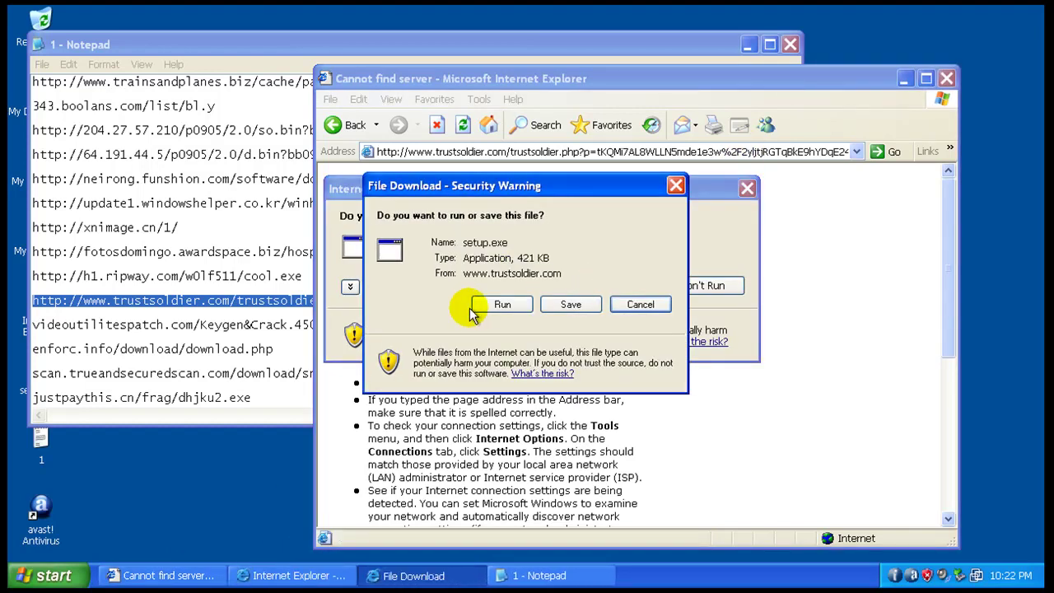
click(497, 302)
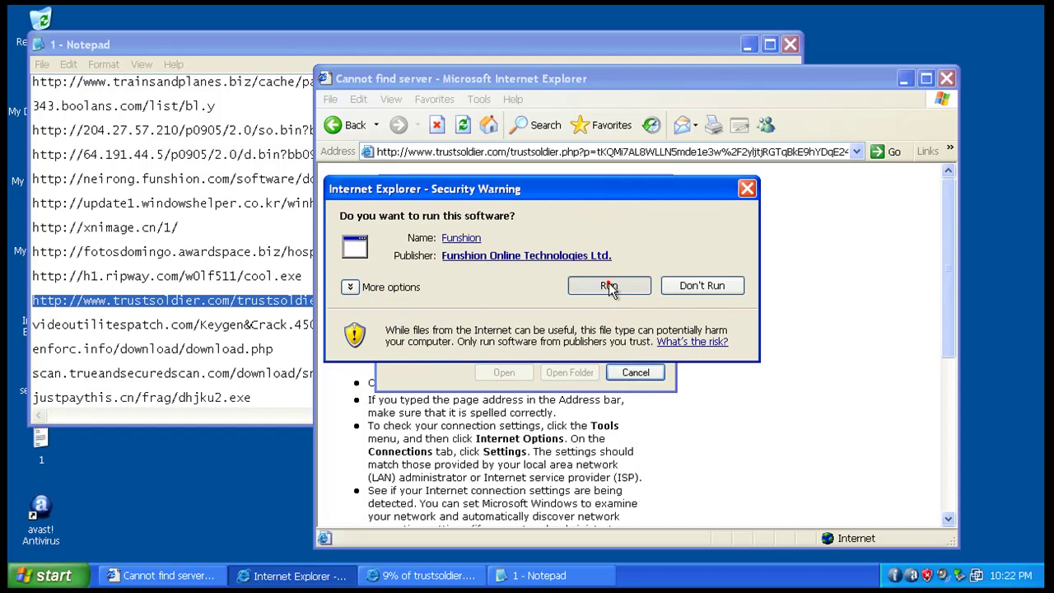
- Run the downloaded Funshion installer and install Funshion Movie on Demand V1.5.3.11 Beta with the default settings
click(609, 286)
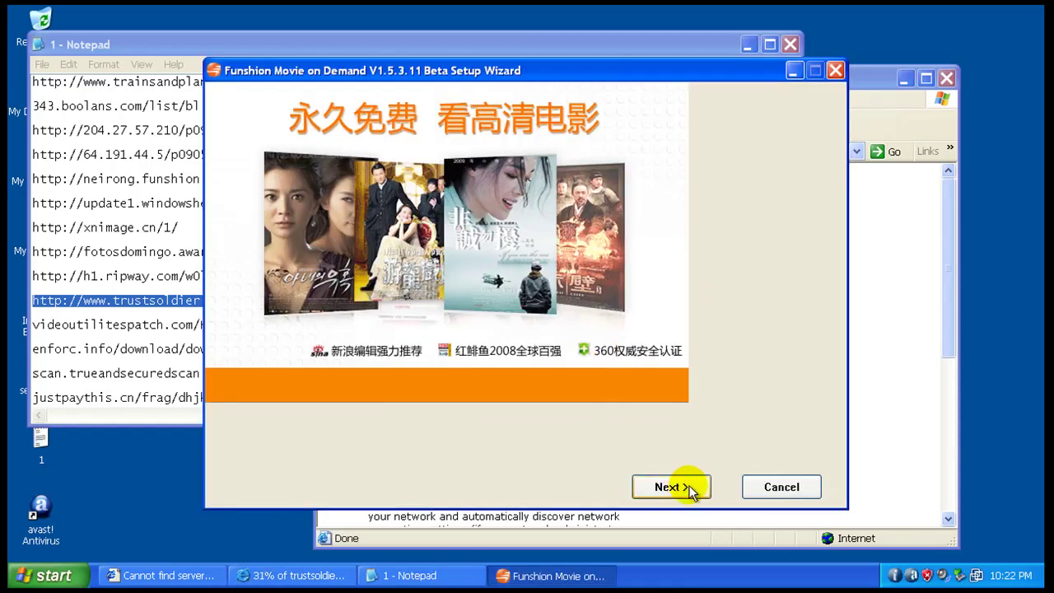
click(671, 487)
click(669, 489)
click(672, 487)
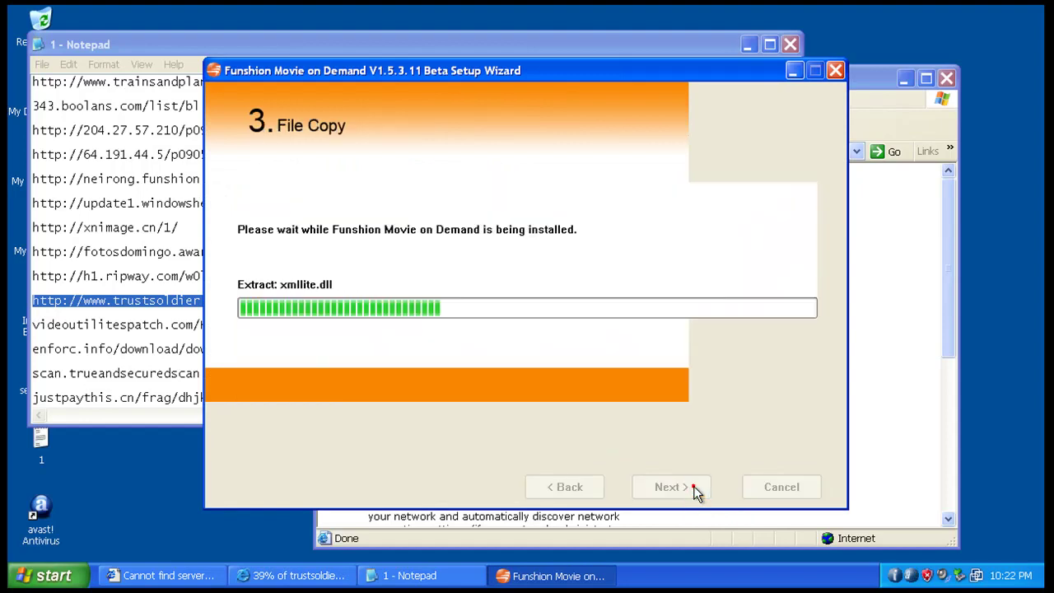
click(694, 486)
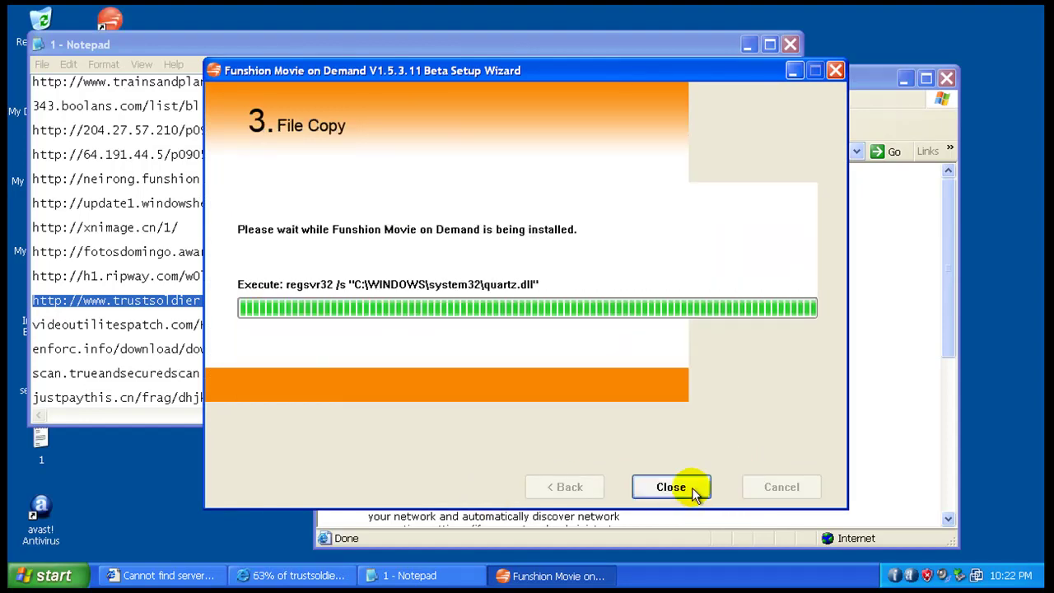
click(672, 486)
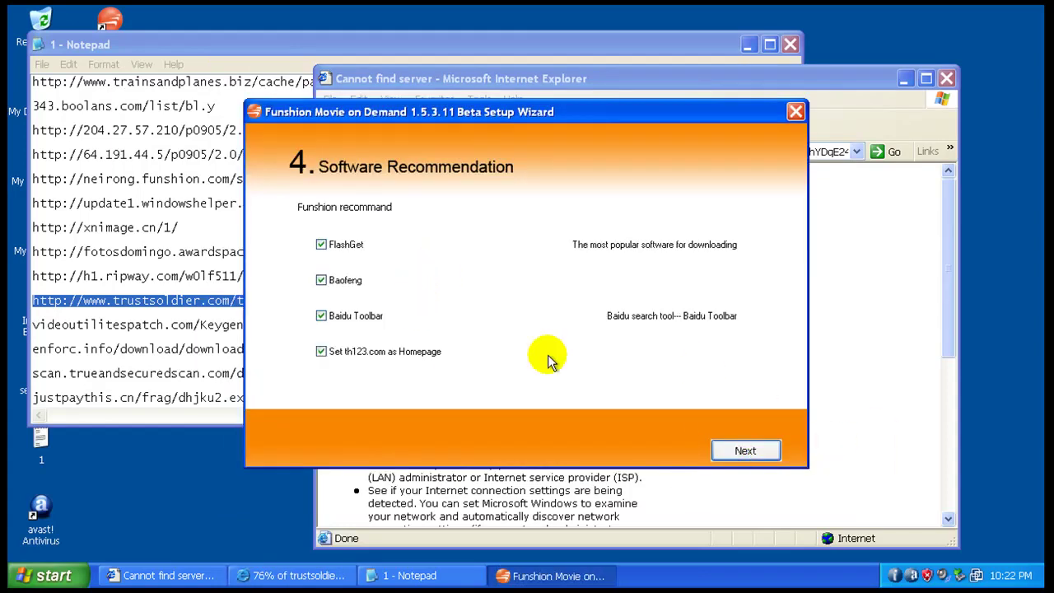
- Finish the Funshion setup with all recommended software, reboot postponed and Run Funshion unticked, and confirm running the trustsoldier setup.exe
click(736, 454)
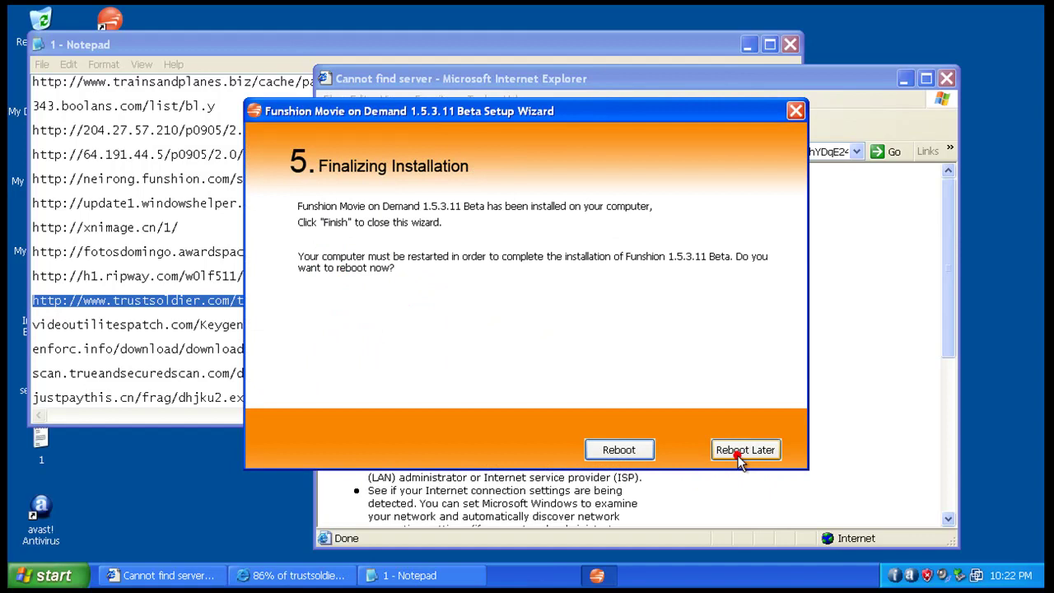
click(736, 454)
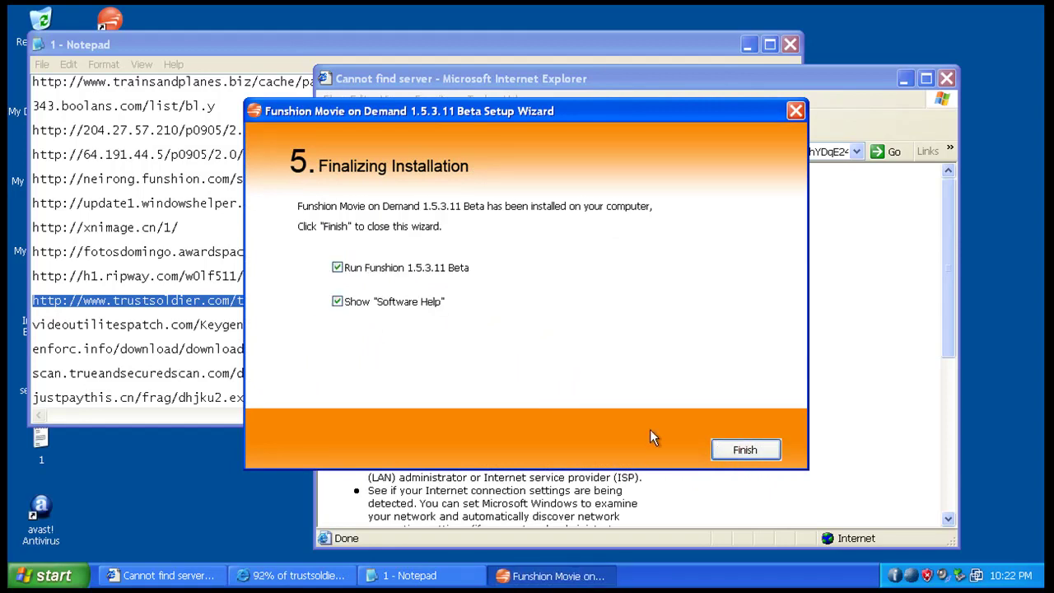
click(337, 268)
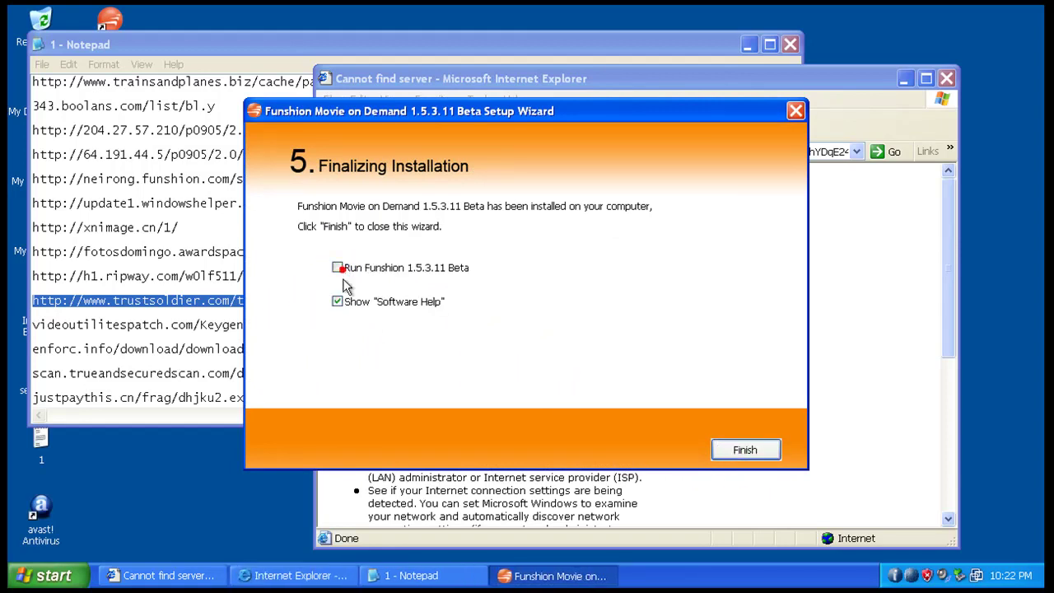
click(741, 450)
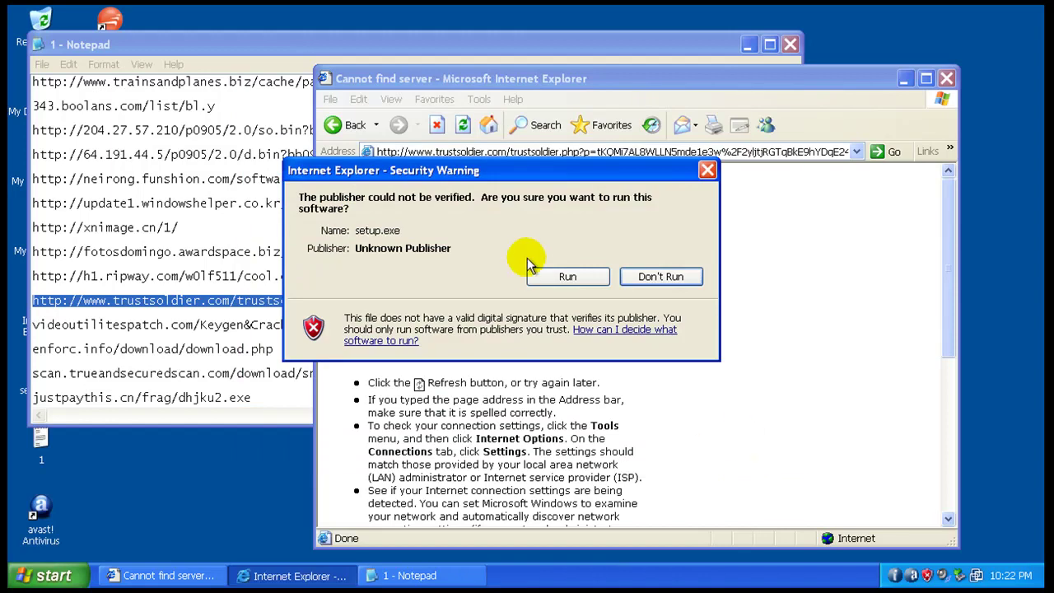
click(565, 275)
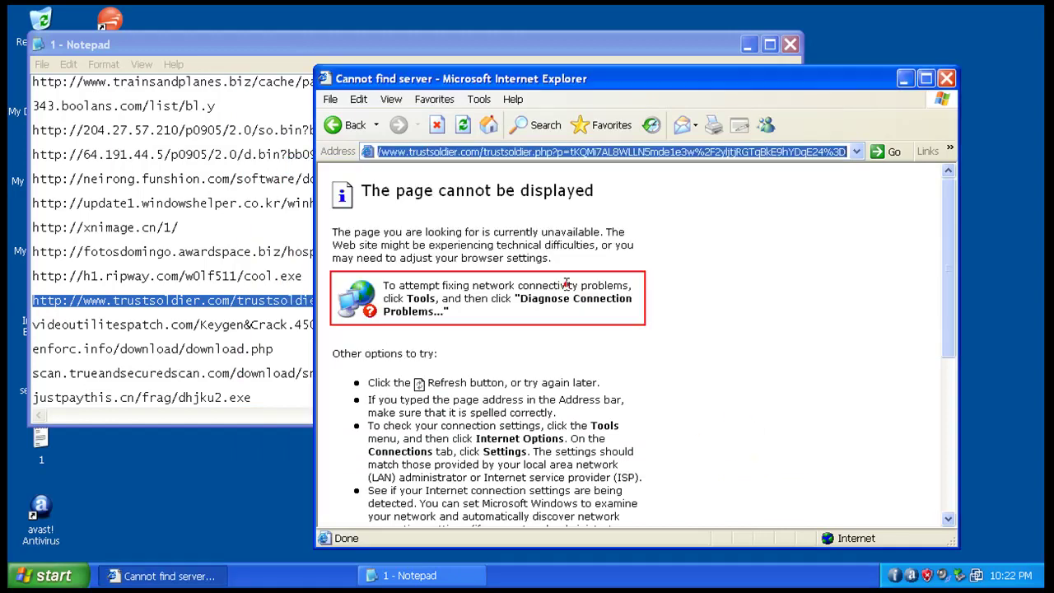
- Load the listed URL videoutilitespatch.com/Keygen&Crack.45000.exe in Internet Explorer and run the downloaded file despite the security warning
click(225, 323)
double_click(225, 323)
right_click(225, 323)
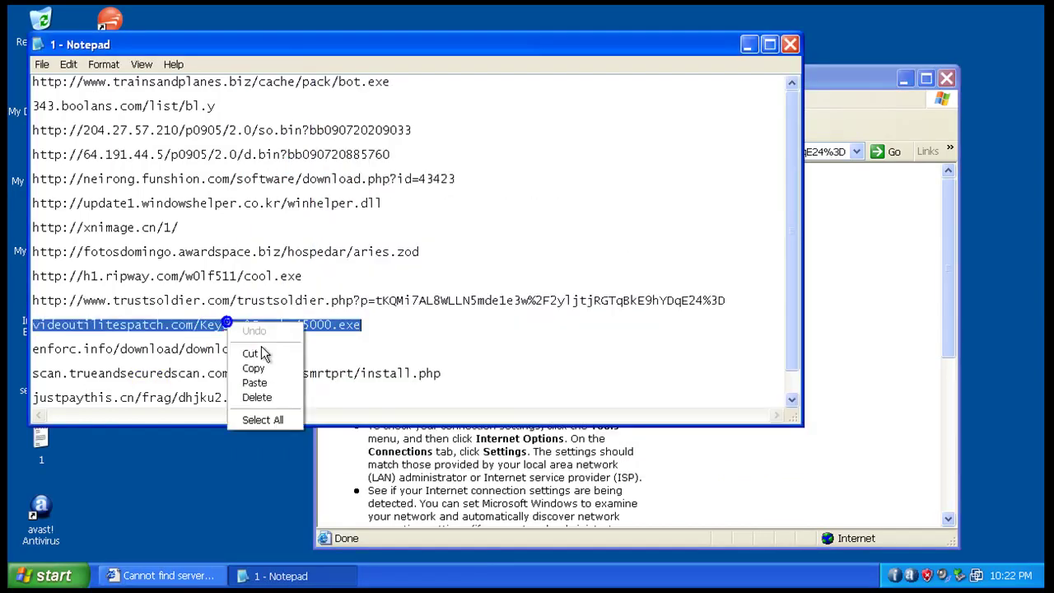
click(252, 368)
click(840, 83)
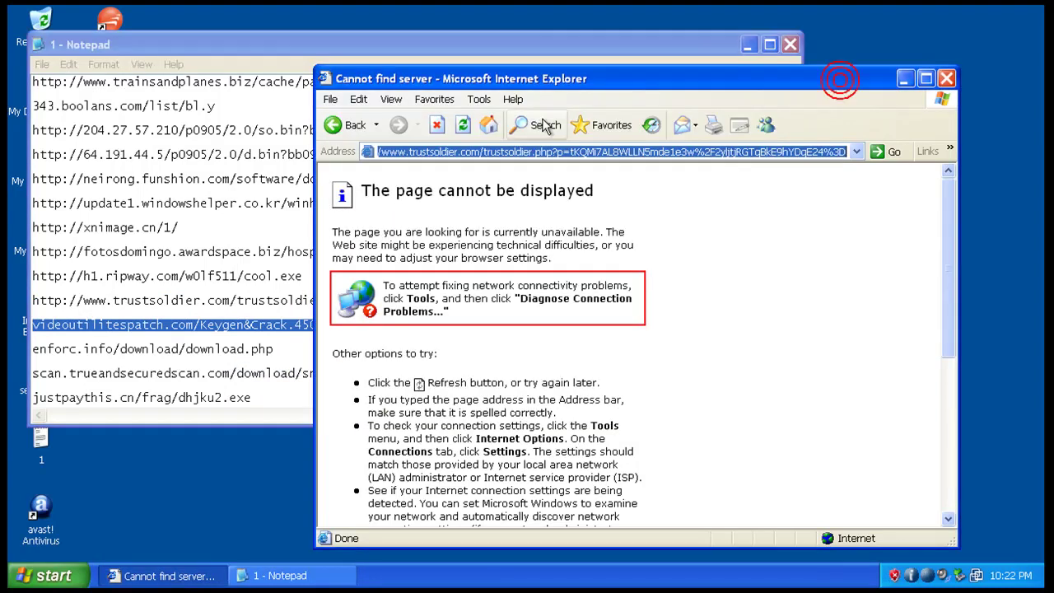
click(557, 152)
right_click(557, 151)
click(586, 206)
key(Return)
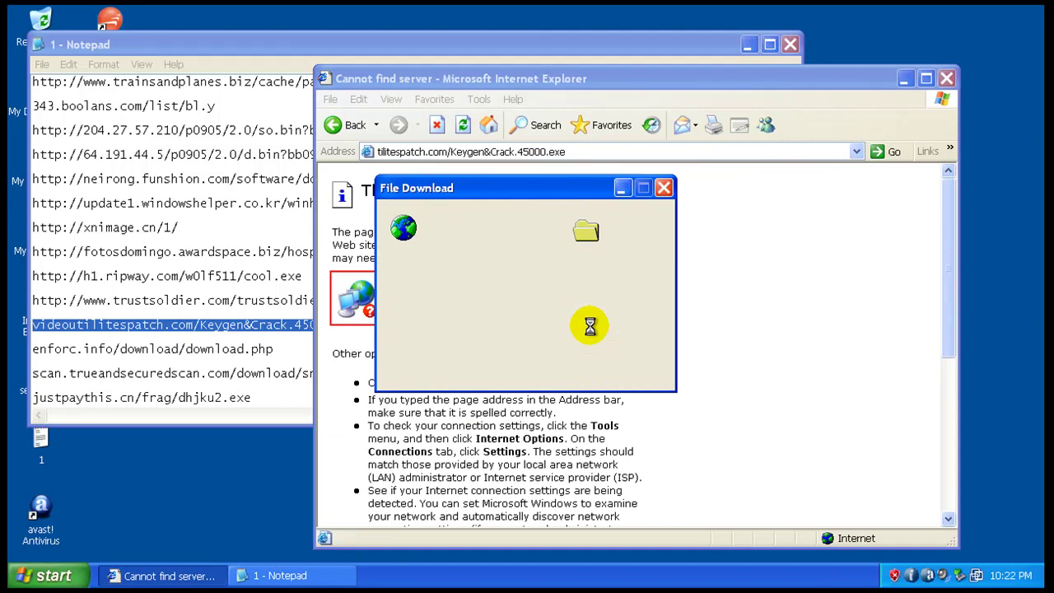
click(509, 304)
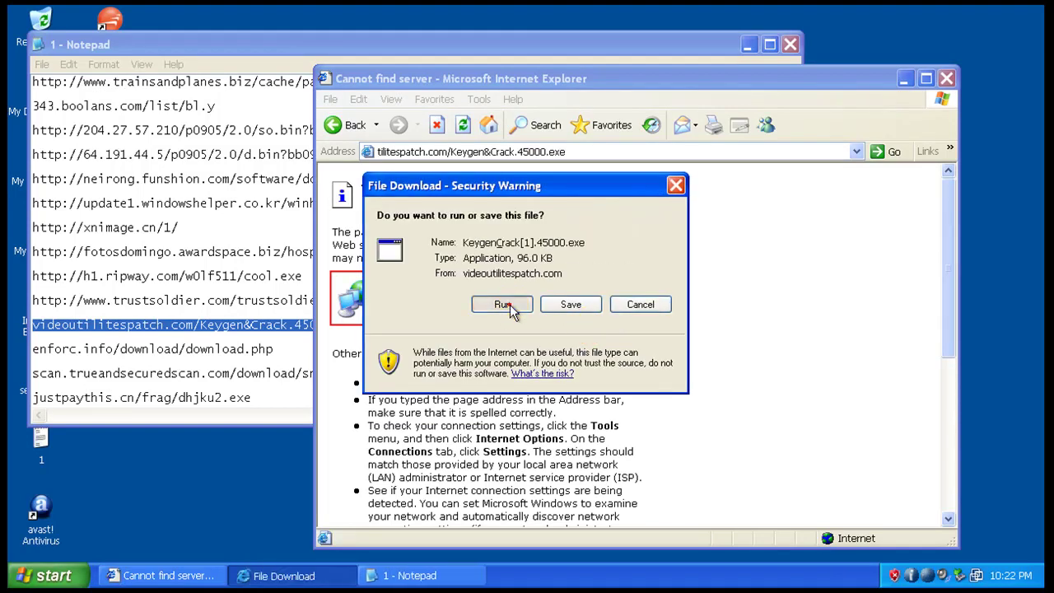
click(592, 300)
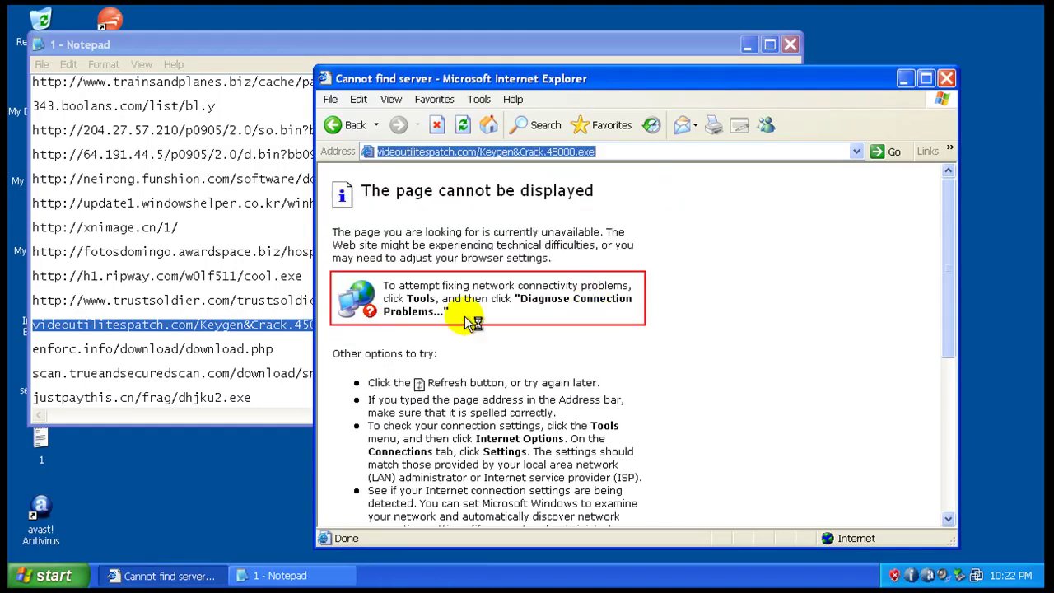
- Load the listed URL enforc.info/download/download.php in Internet Explorer and run the offered download
double_click(250, 349)
right_click(247, 350)
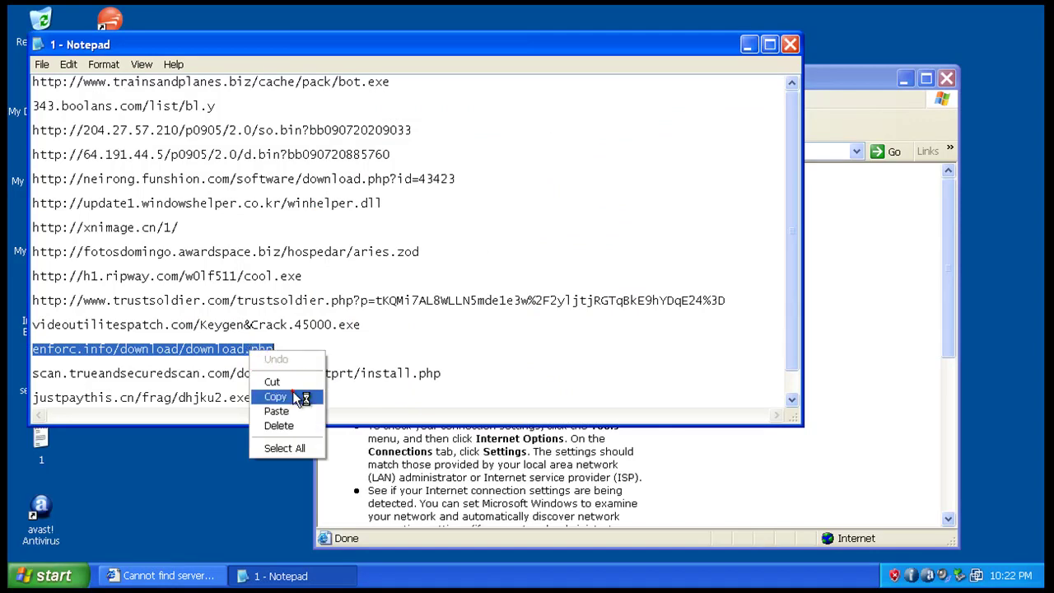
click(293, 392)
click(832, 86)
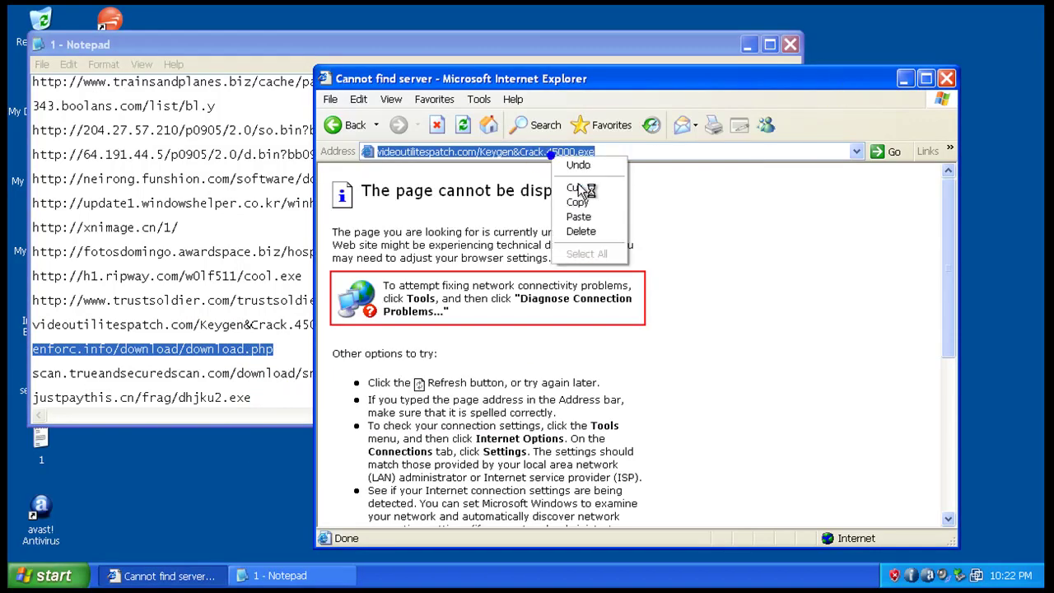
click(579, 217)
key(Return)
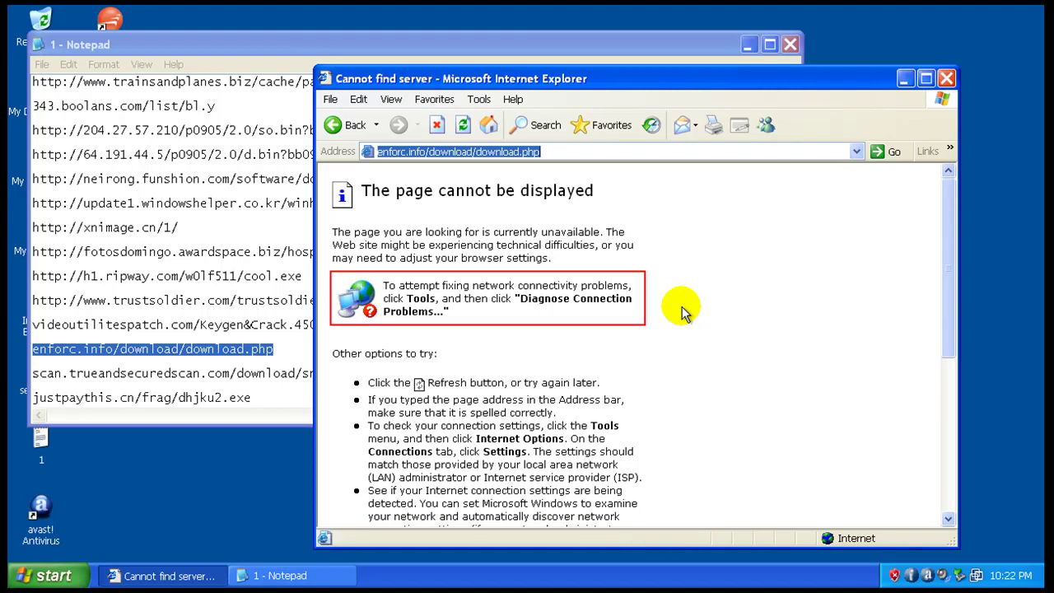
click(484, 305)
click(569, 311)
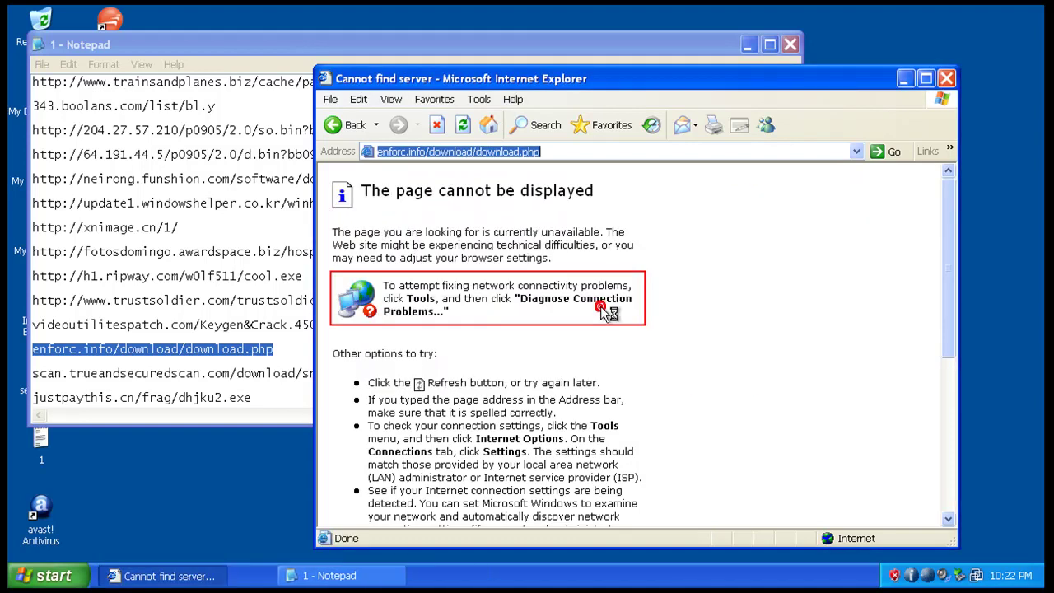
- Copy the listed URL scan.trueandsecuredscan.com/download/smrtprt/install.php into Internet Explorer and load it
click(222, 370)
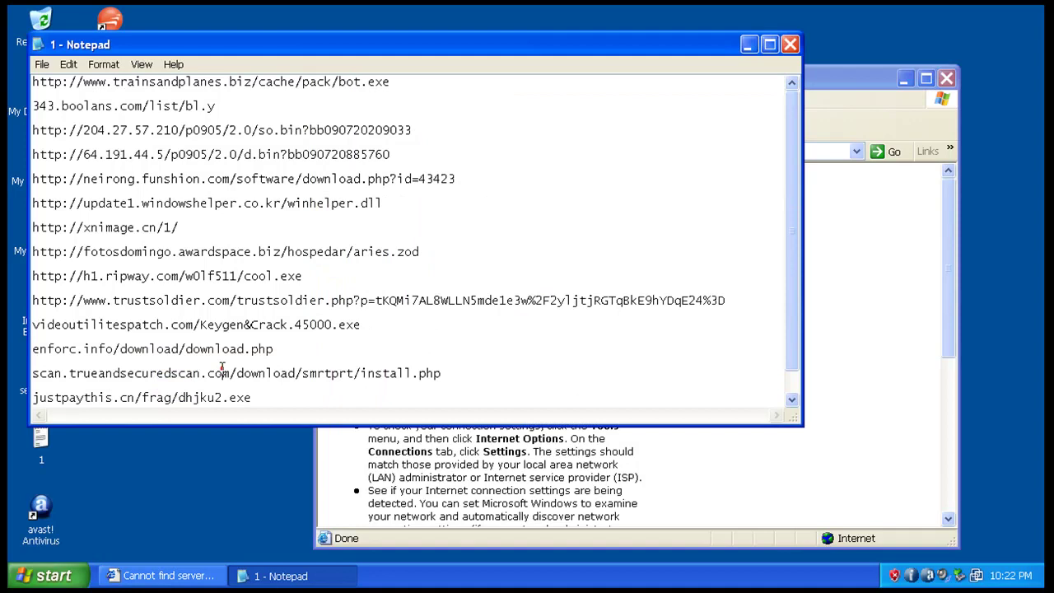
double_click(223, 370)
right_click(223, 370)
click(272, 415)
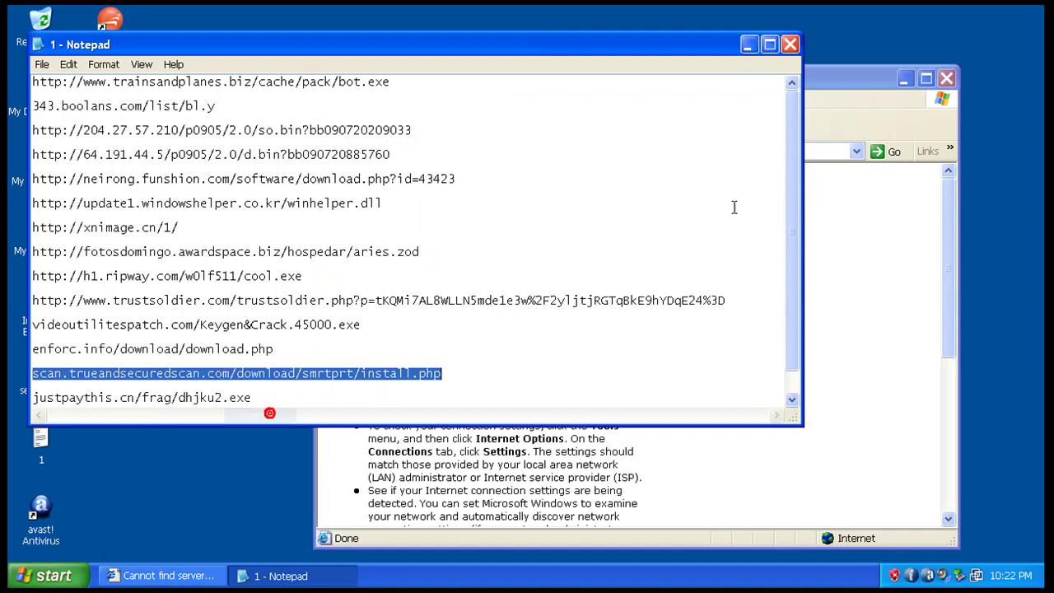
click(870, 82)
right_click(583, 153)
click(611, 214)
key(Return)
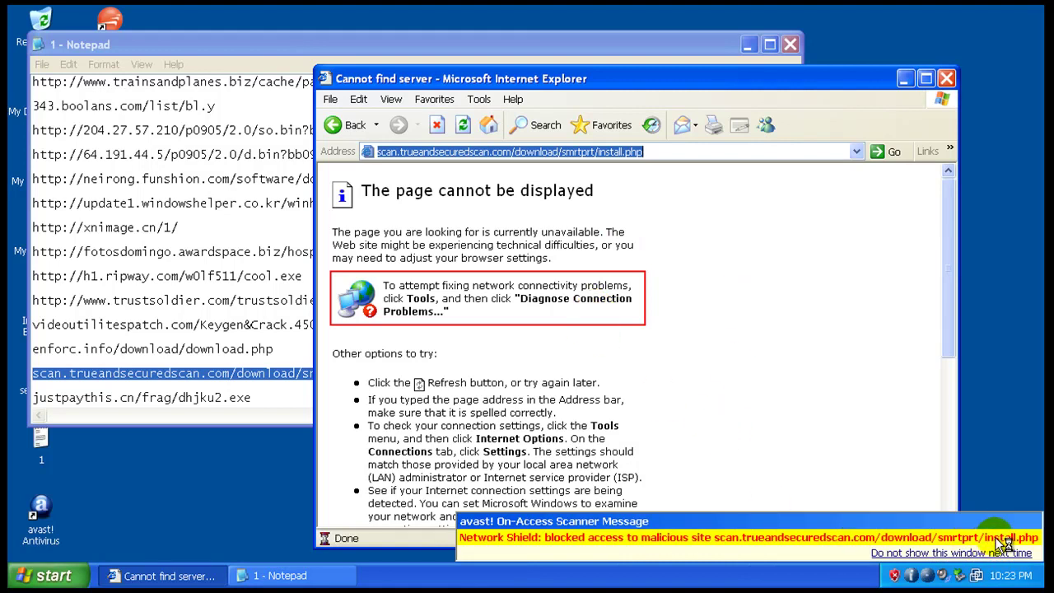
- Load the last listed URL, justpaythis.cn/frag/dhjku2.exe, in Internet Explorer and close the URL list and the browser
click(195, 397)
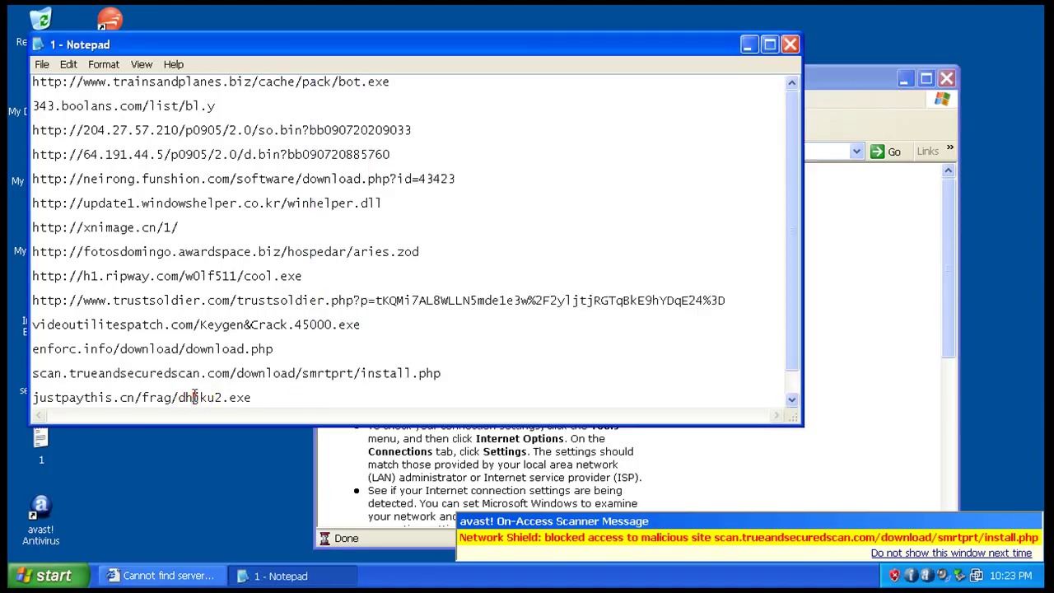
double_click(194, 397)
right_click(195, 397)
click(233, 440)
click(878, 85)
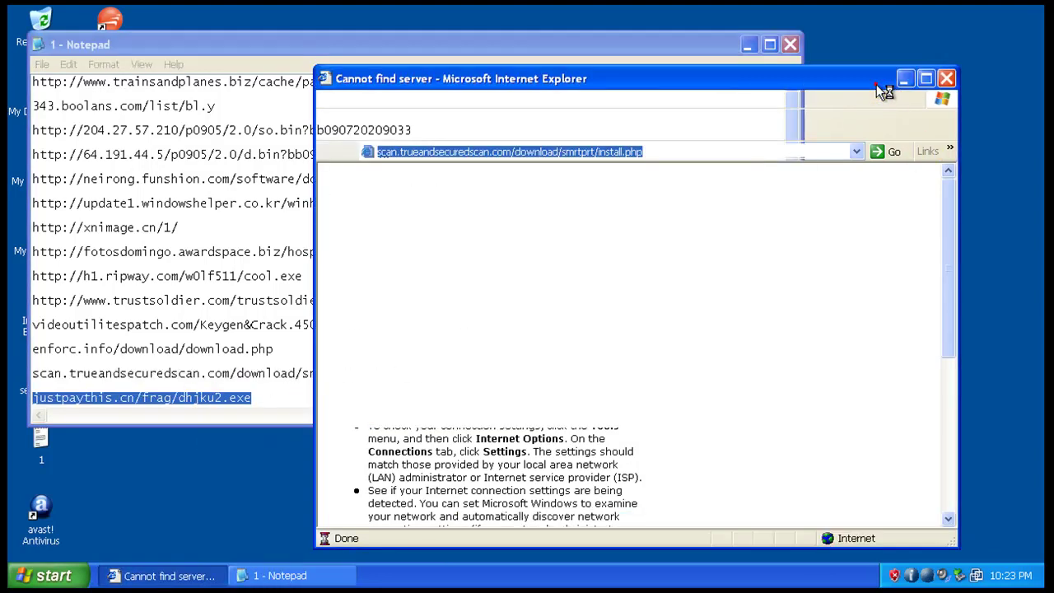
right_click(735, 151)
click(798, 216)
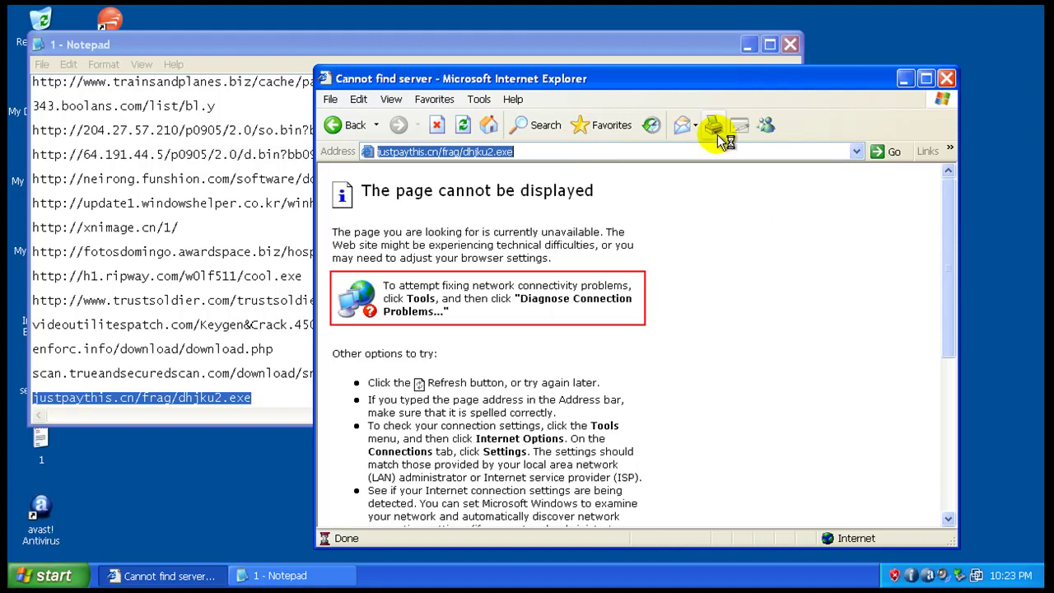
click(790, 44)
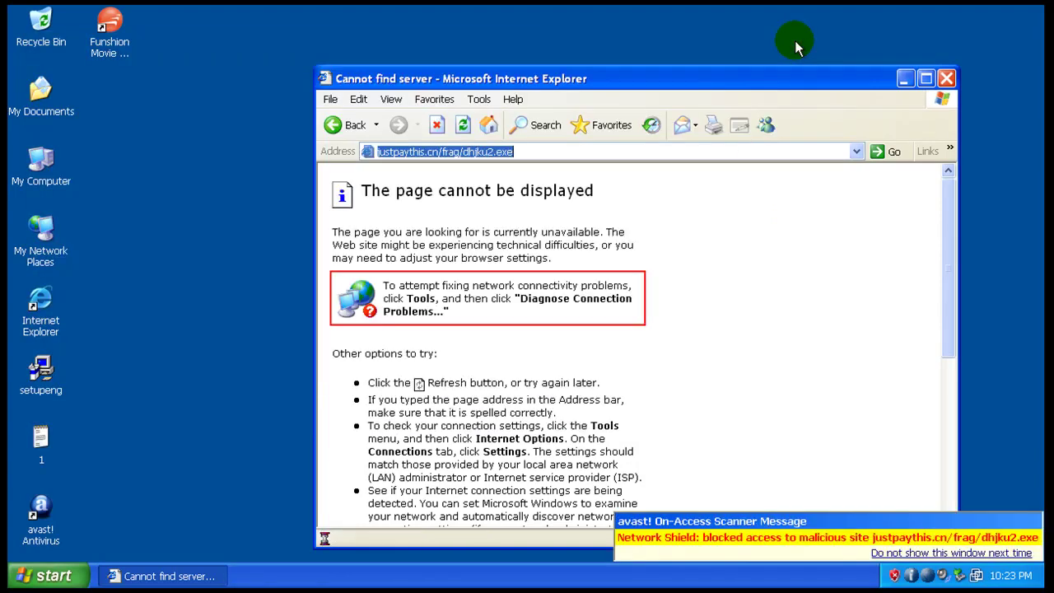
click(948, 79)
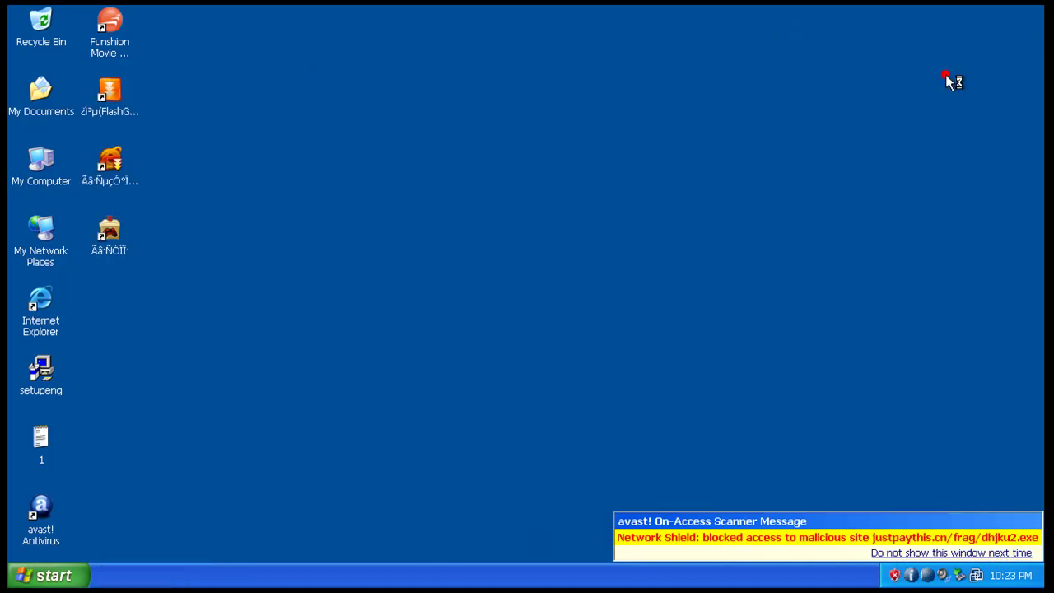
- Check the resident protection status in the avast! On-Access Scanner, close it and dismiss the network connection notification
double_click(928, 579)
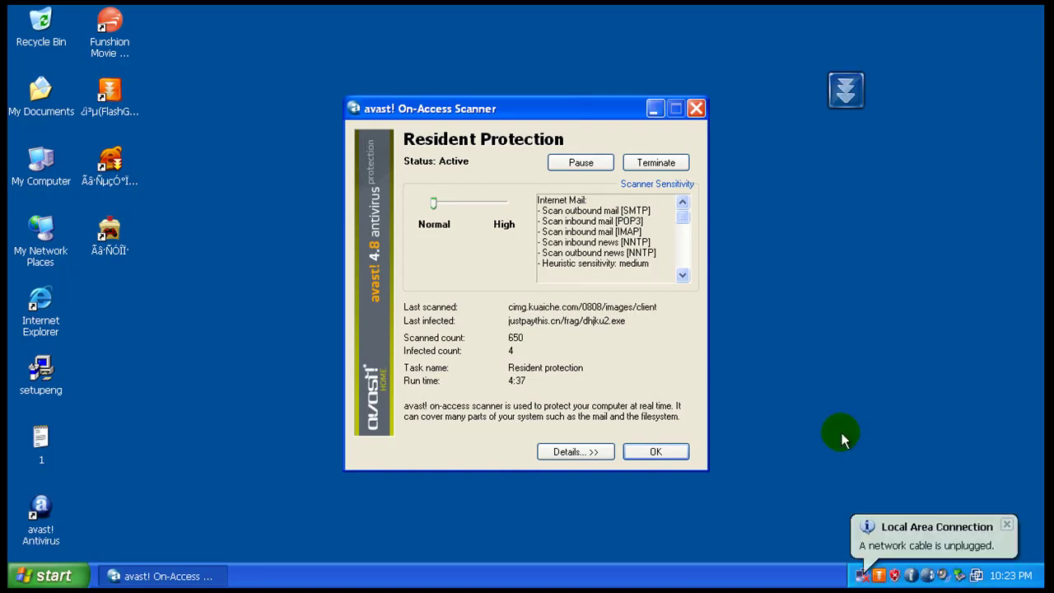
click(696, 109)
click(650, 407)
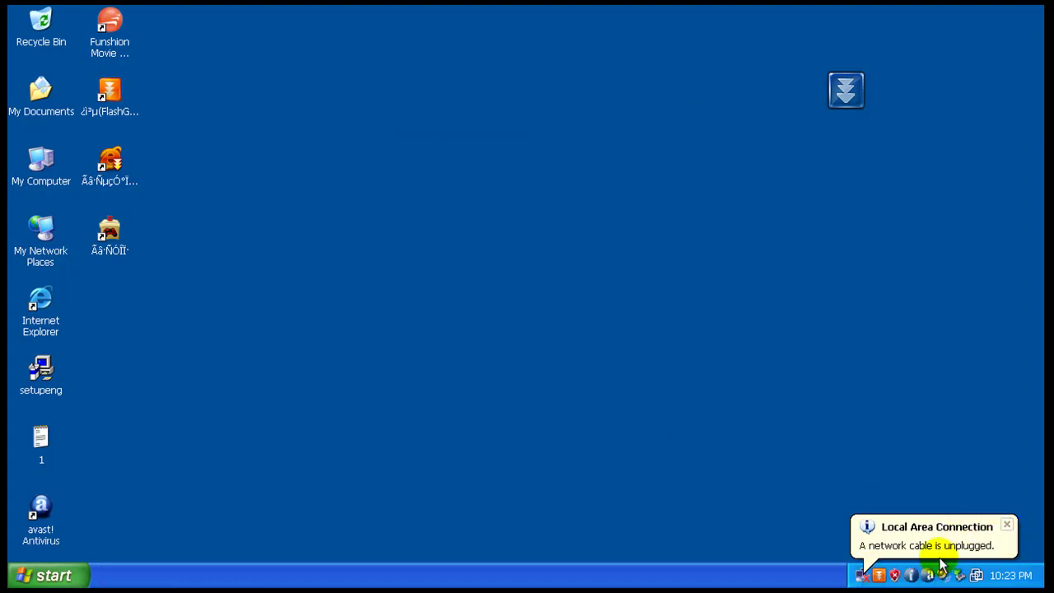
click(1007, 524)
- Start avast! Antivirus from its system tray icon and continue in demo mode without registering
right_click(937, 575)
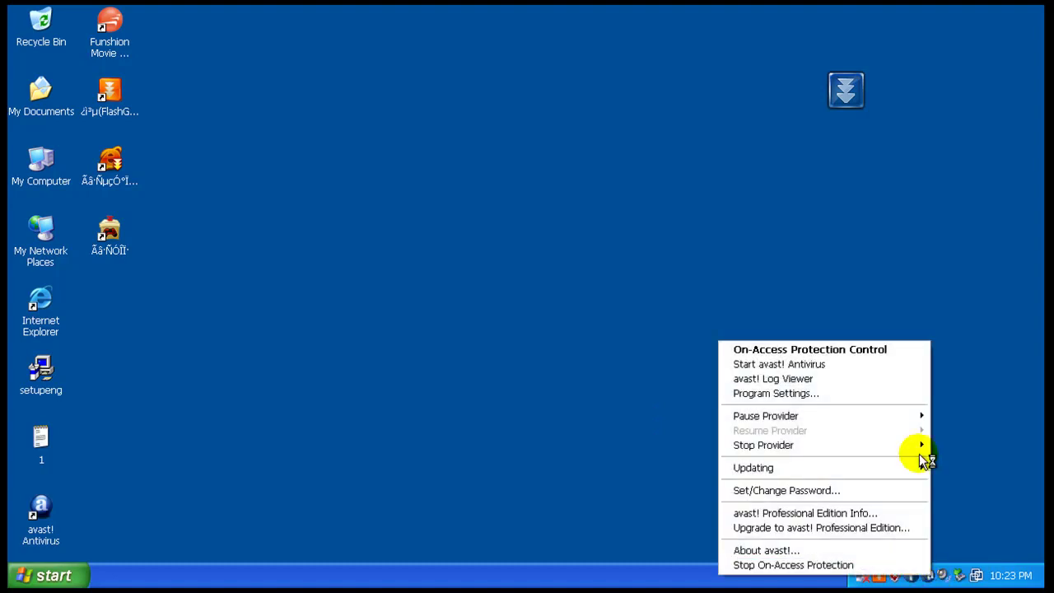
click(867, 365)
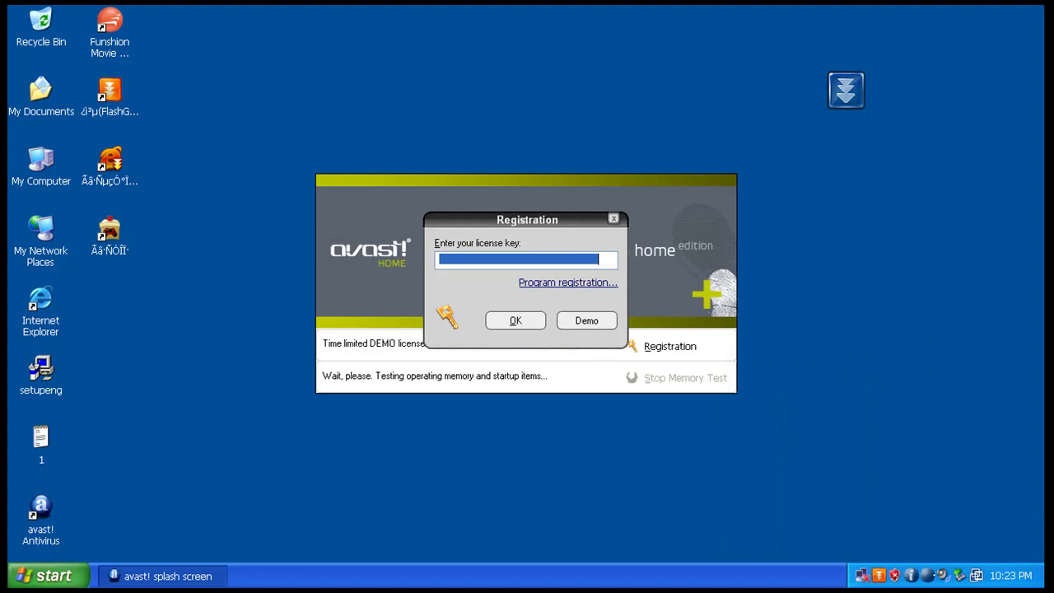
click(600, 320)
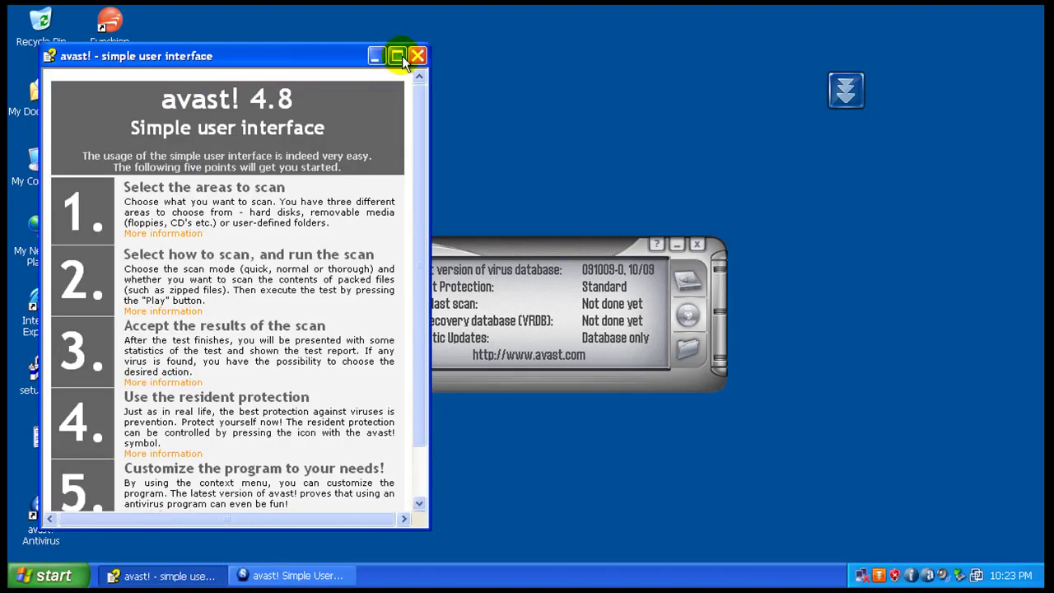
- Close the introductory help and start a thorough scan of the local drives with archive file scanning enabled
click(418, 49)
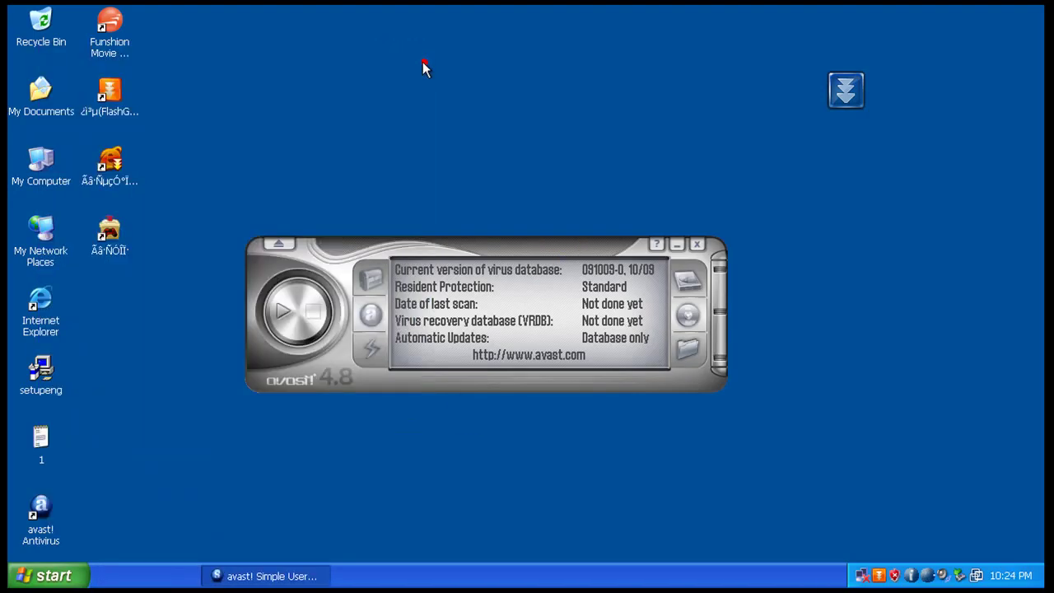
click(688, 283)
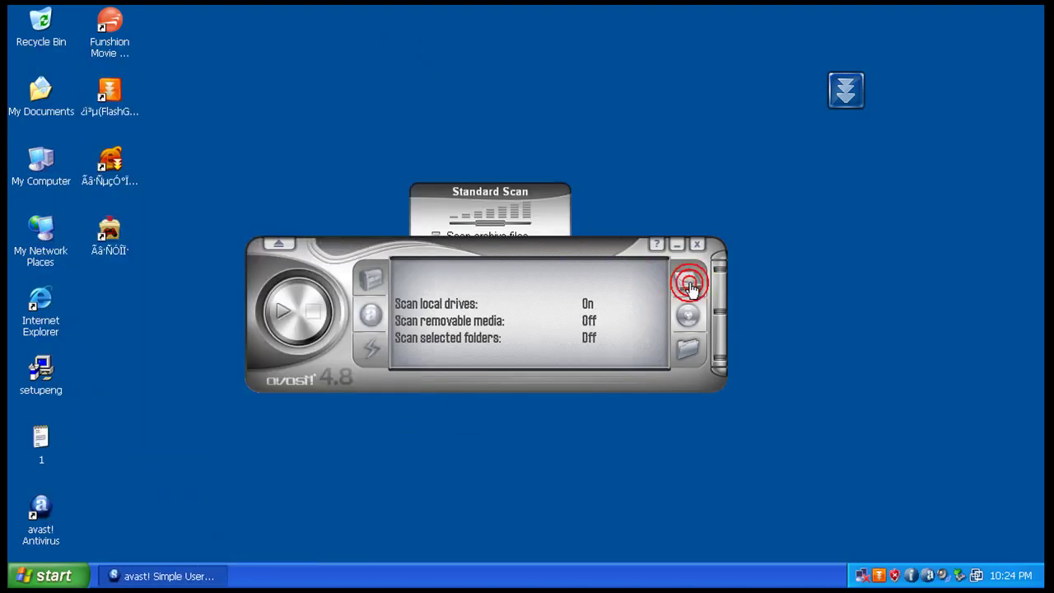
click(497, 216)
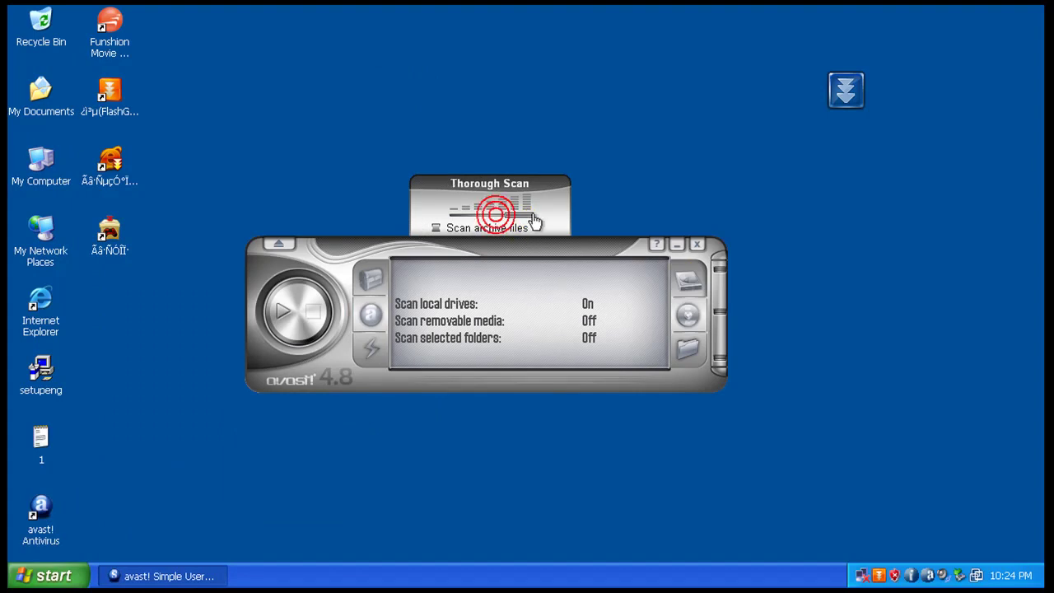
click(452, 236)
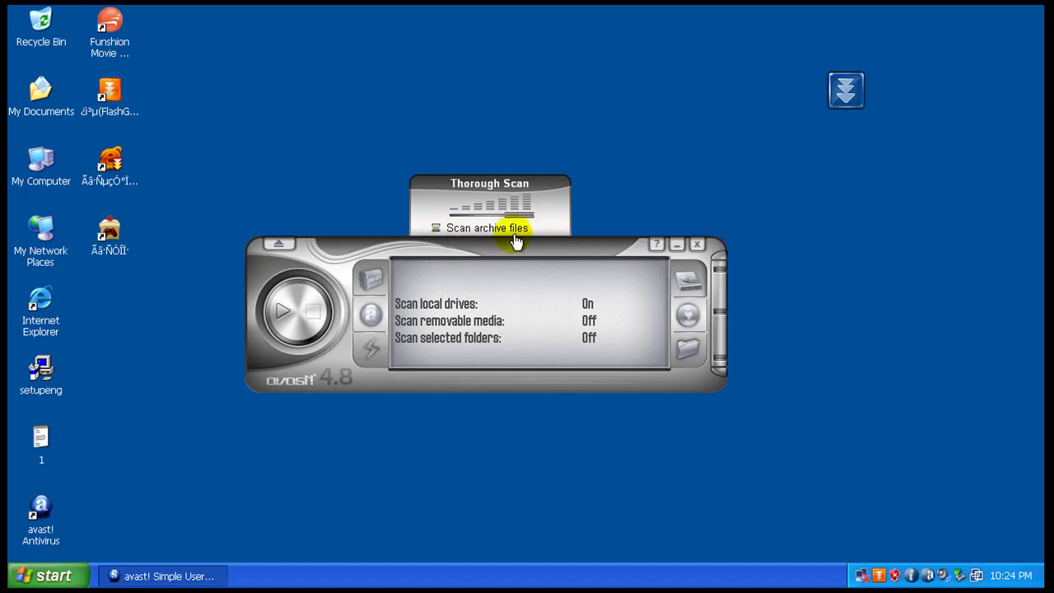
click(298, 310)
click(435, 227)
click(284, 313)
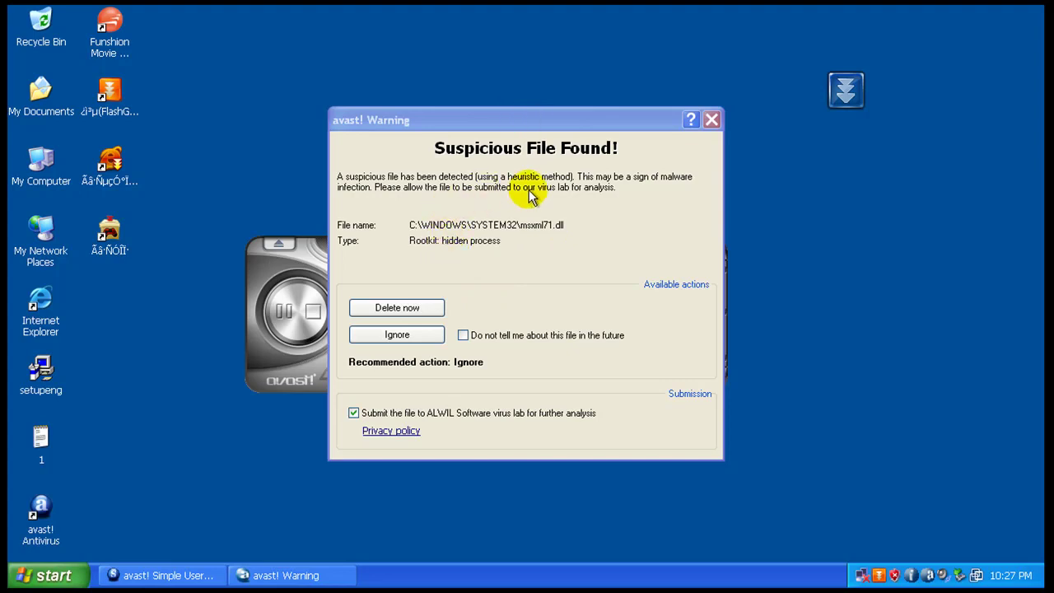
- Delete the suspicious file C:\WINDOWS\SYSTEM32\msxml71.dll and decline the boot-time scan and restart
click(439, 309)
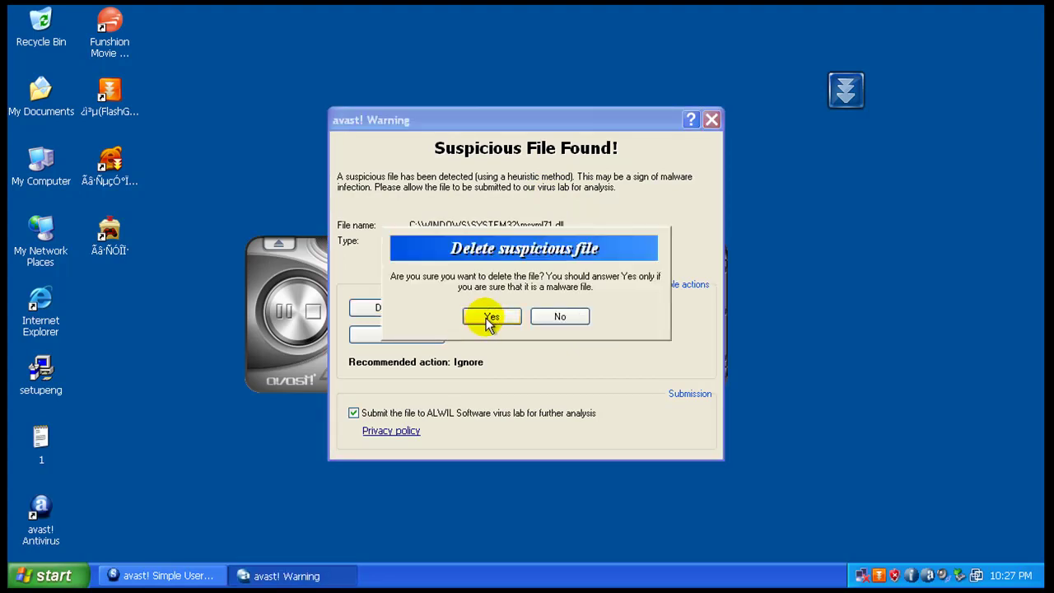
click(490, 317)
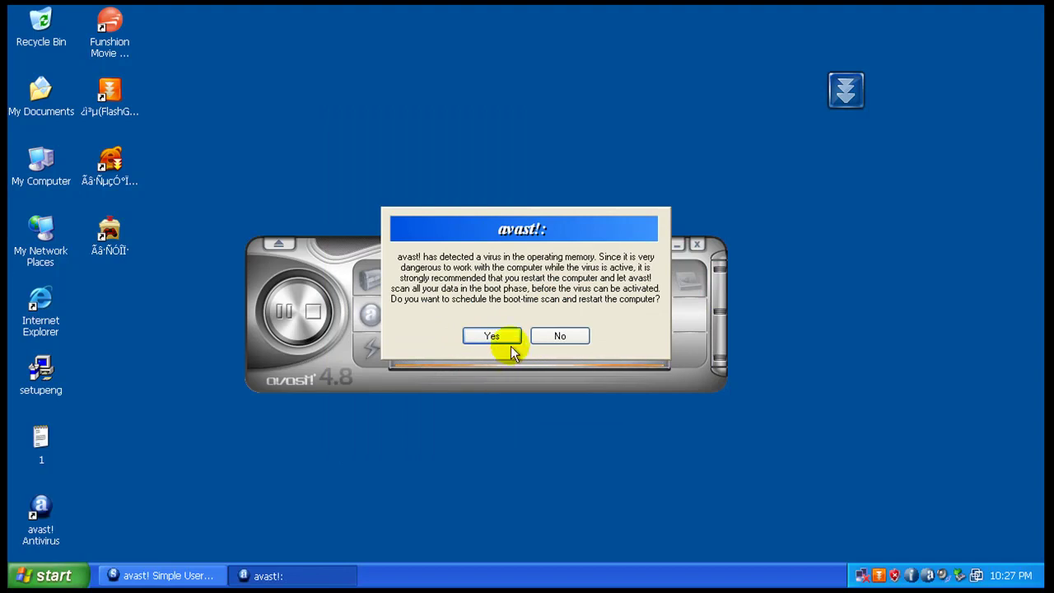
mouse_move(518, 225)
mouse_down()
mouse_move(662, 169)
mouse_move(501, 233)
mouse_up()
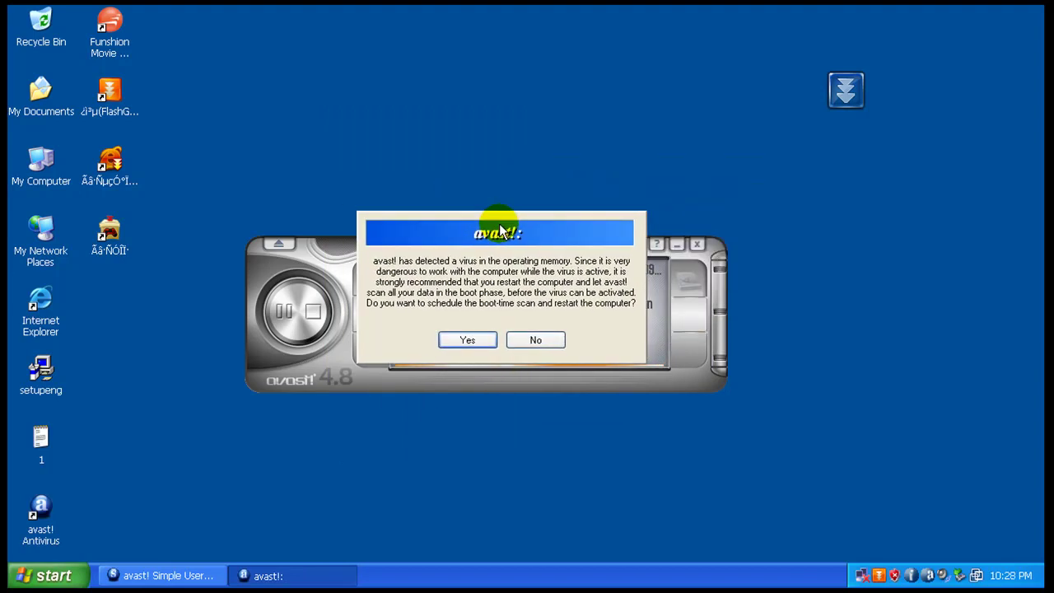
click(536, 343)
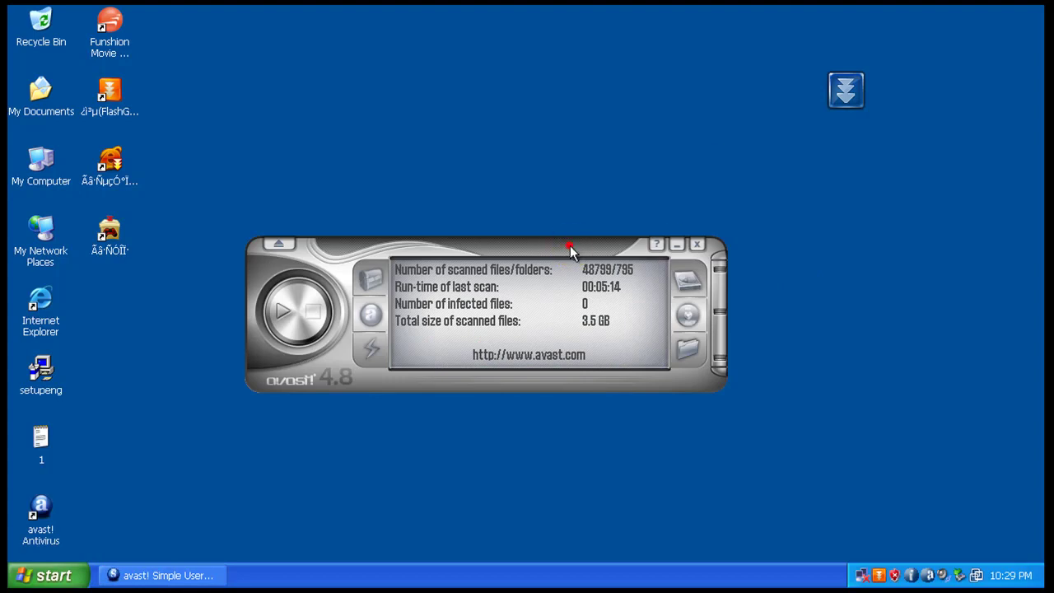
- Close the avast! Simple User Interface after checking the scan summary and restart the computer
mouse_move(569, 244)
mouse_down()
mouse_move(588, 236)
mouse_move(583, 243)
mouse_up()
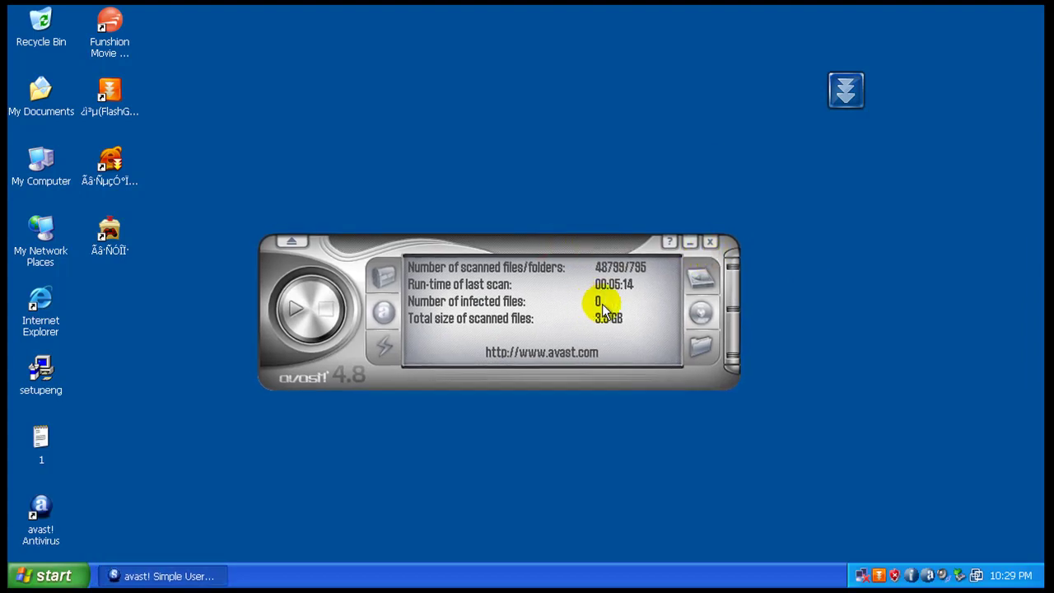
click(710, 241)
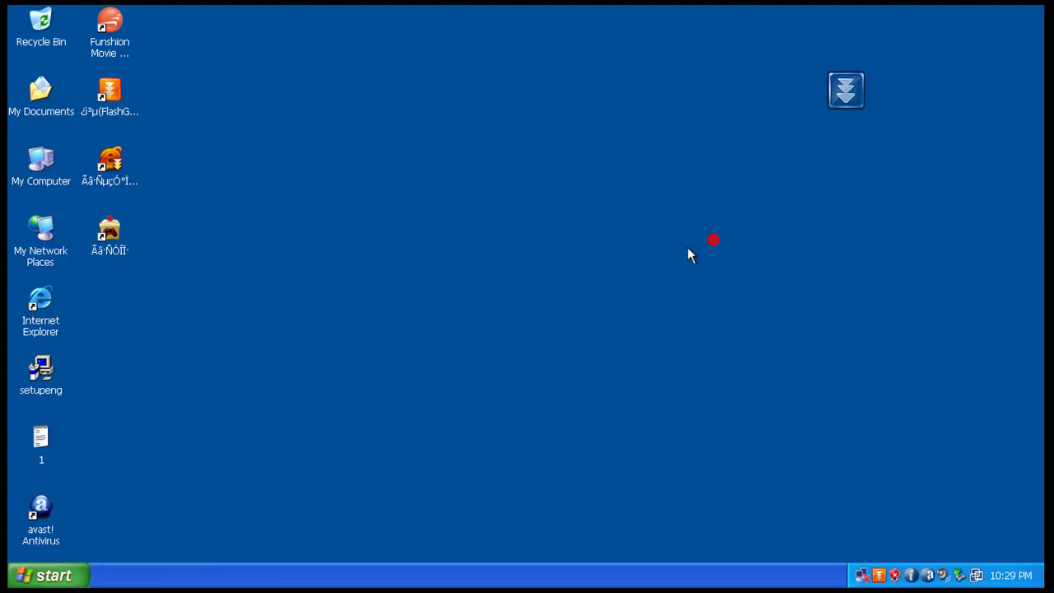
click(51, 575)
click(242, 552)
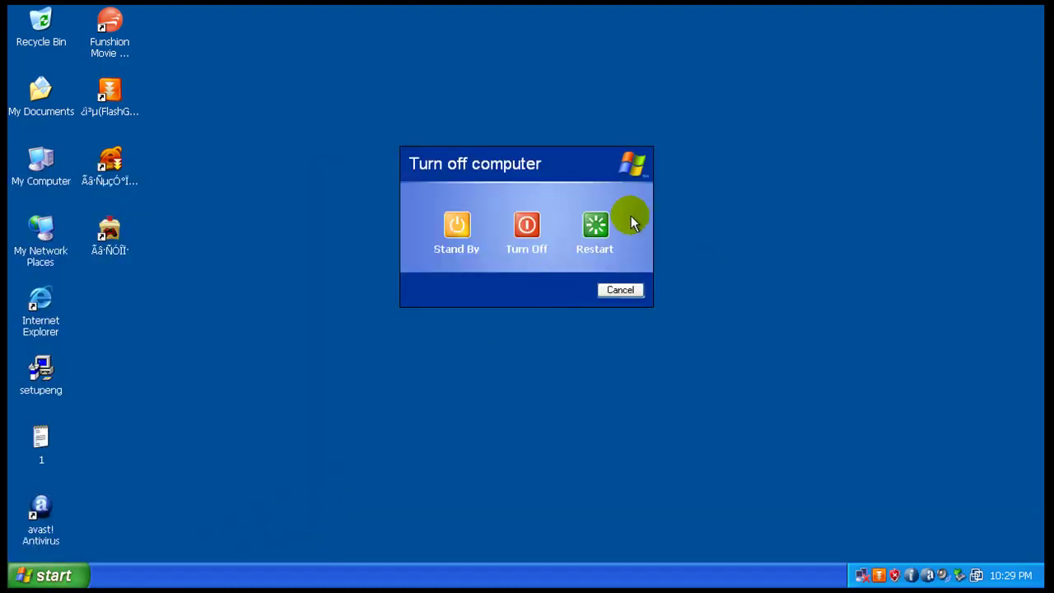
click(596, 222)
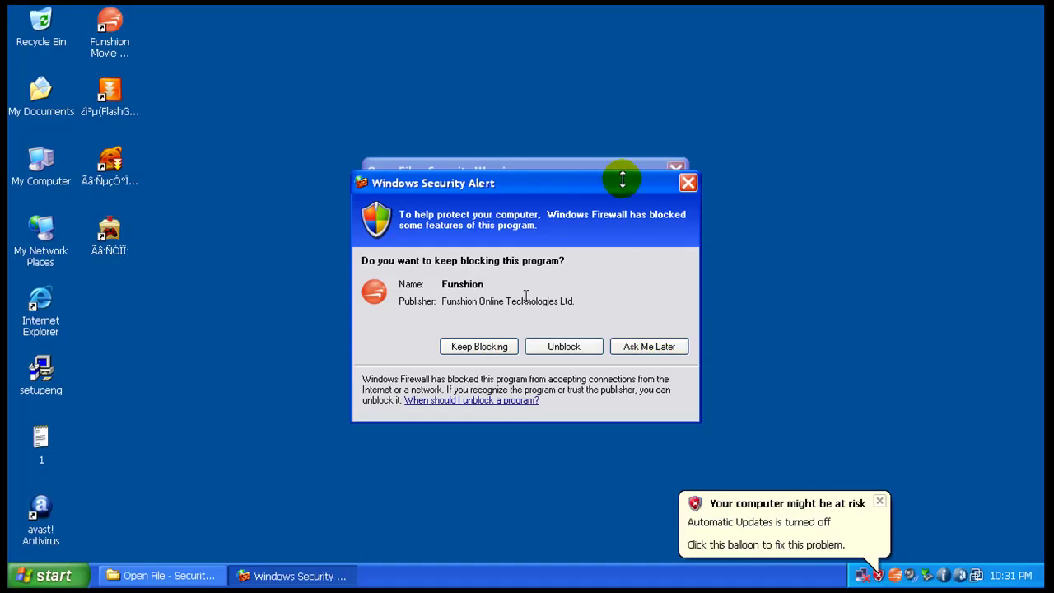
- Keep Funshion blocked in the firewall alert and dismiss the open-file security warning and the Automatic Updates notification
mouse_move(625, 188)
mouse_down()
mouse_move(683, 329)
mouse_move(634, 201)
mouse_move(628, 311)
mouse_move(618, 179)
mouse_move(631, 176)
mouse_up()
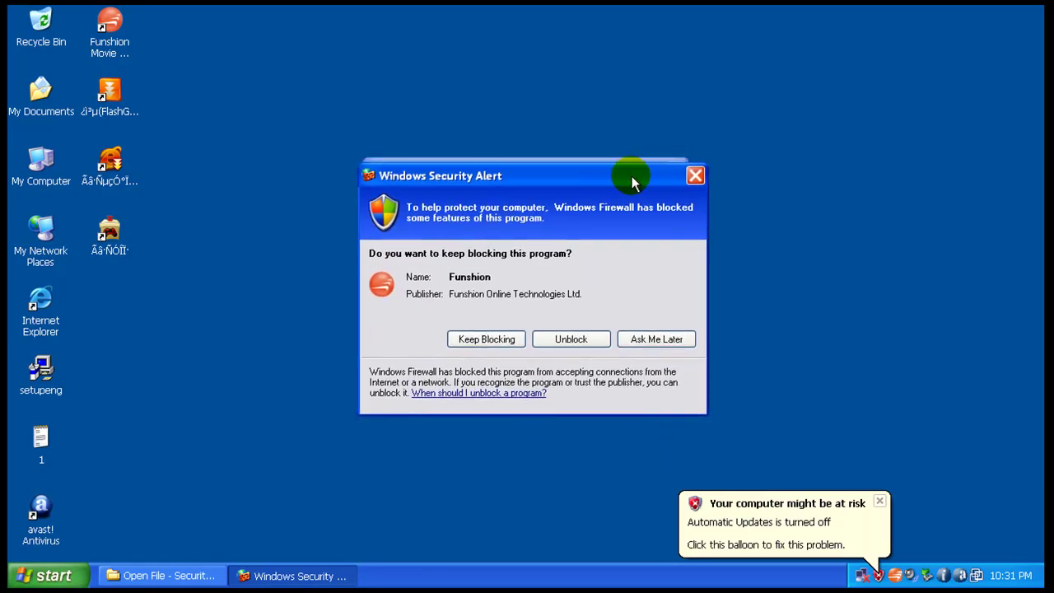
click(486, 346)
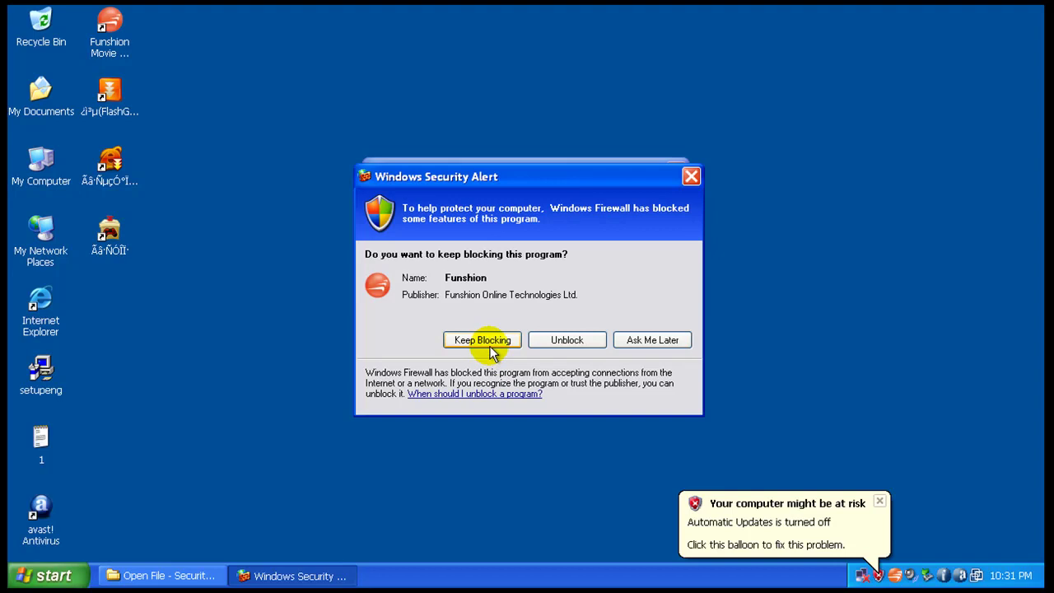
click(640, 307)
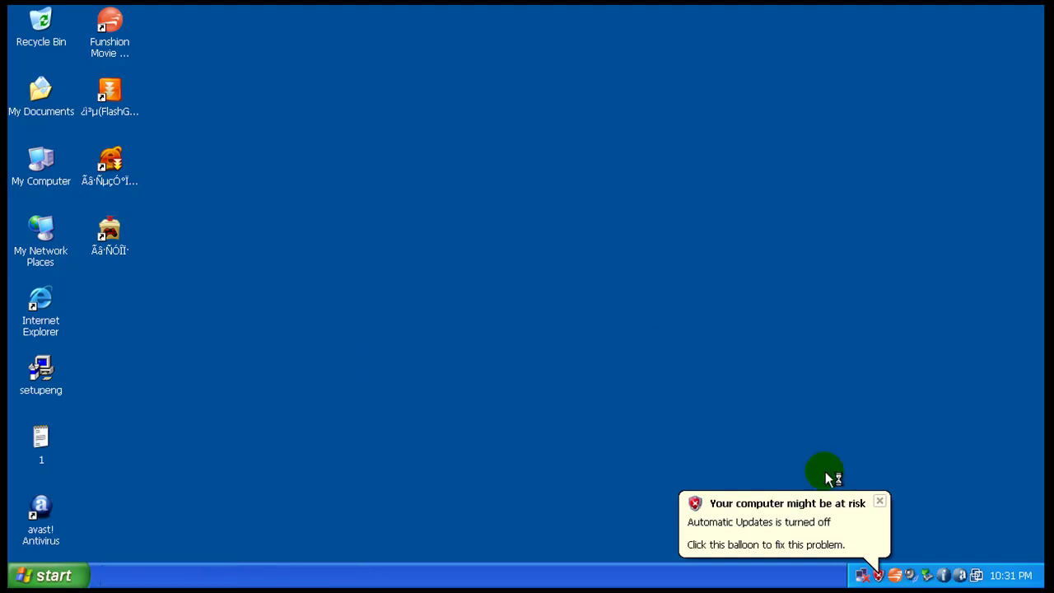
click(880, 501)
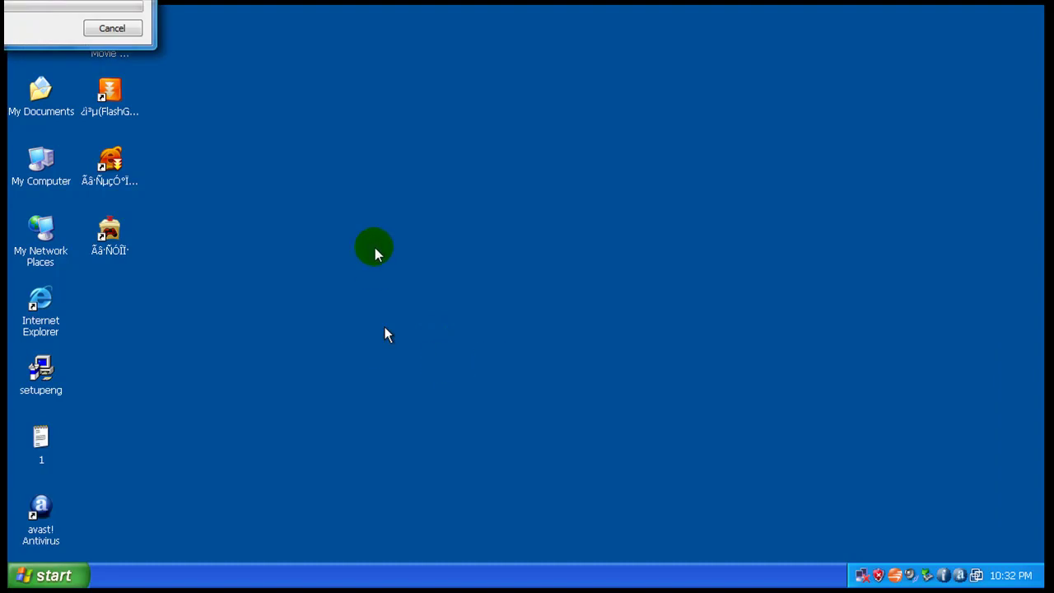
- Launch mbam-setup from the desktop with English as the setup language and continue past the welcome page
click(389, 298)
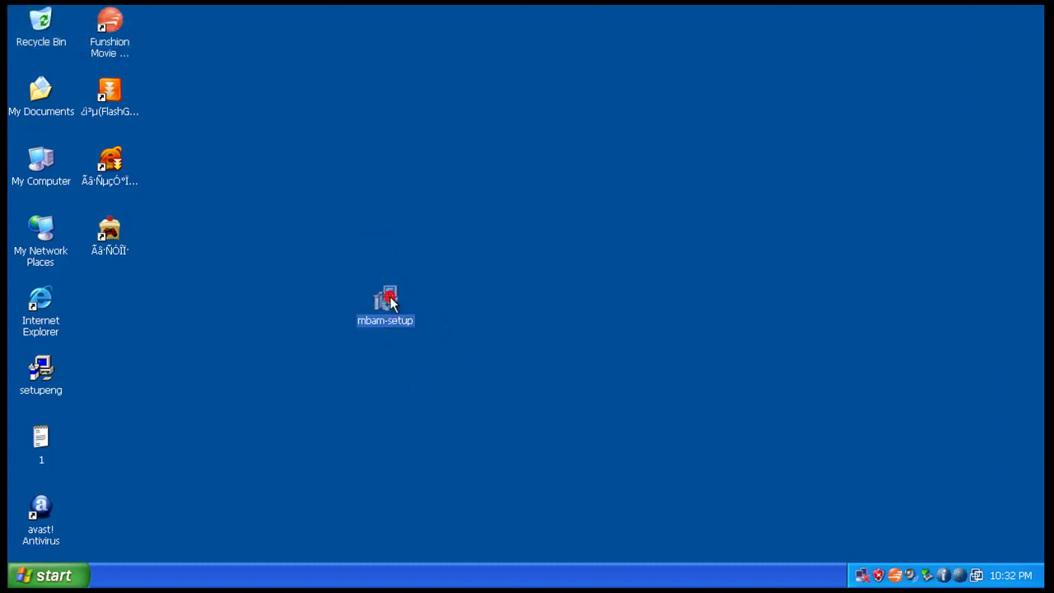
double_click(390, 296)
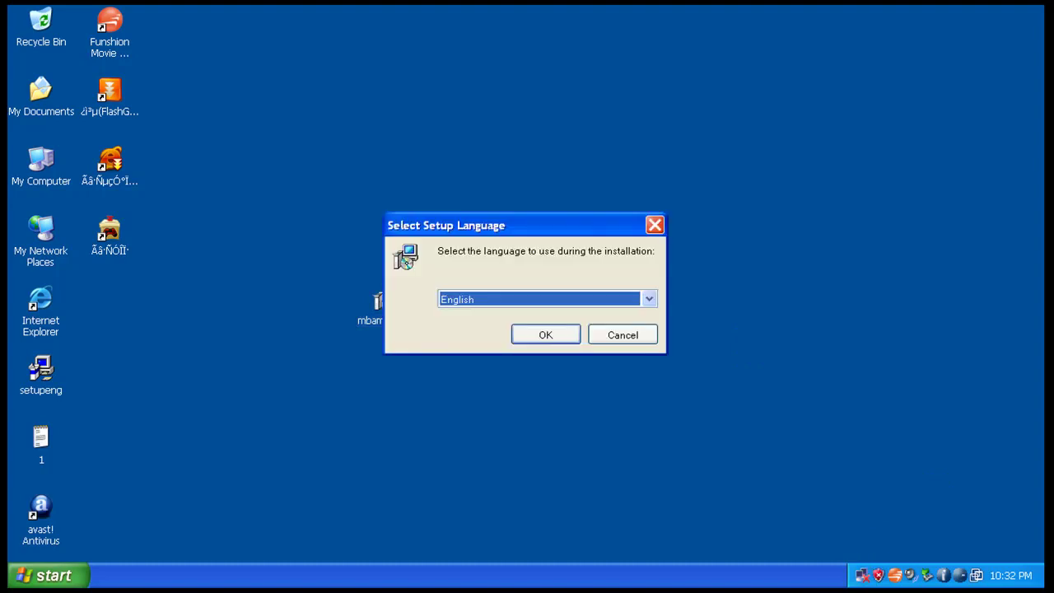
click(561, 336)
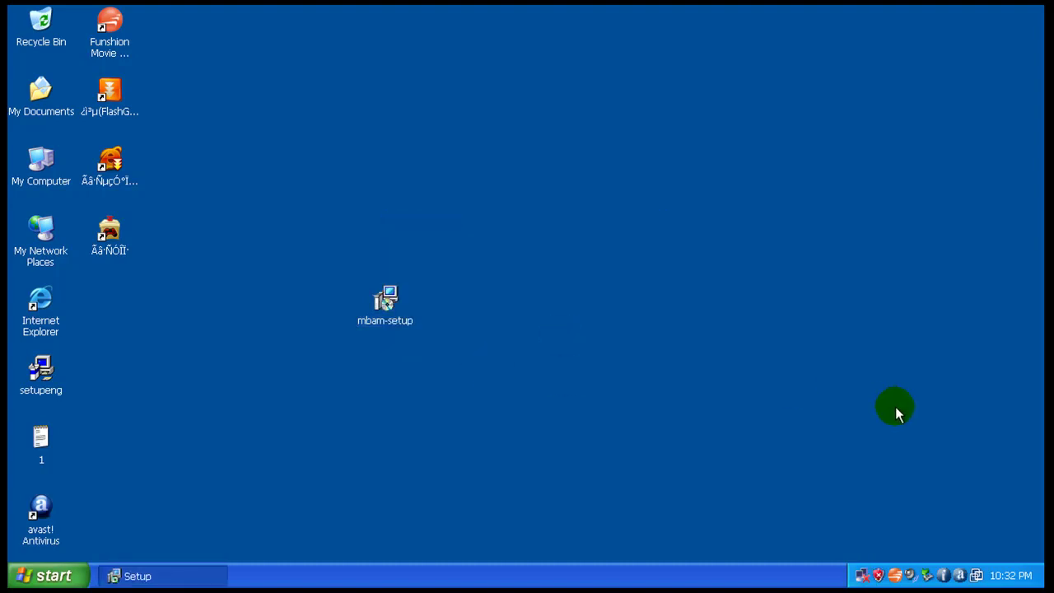
click(640, 446)
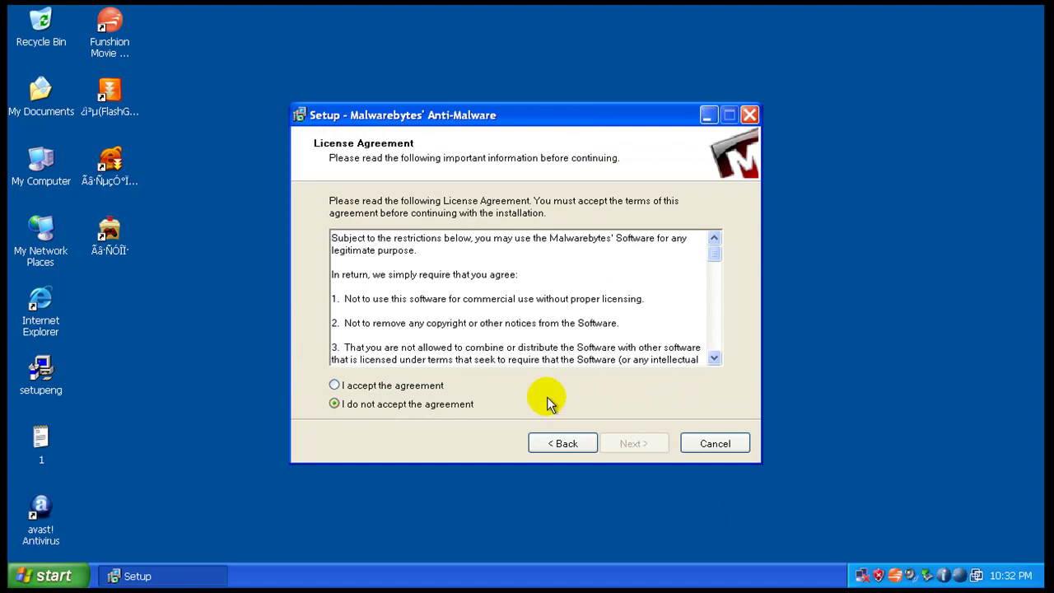
- Accept the license agreement and install Malwarebytes' Anti-Malware into the default folder with the default options
click(432, 387)
click(633, 441)
click(642, 443)
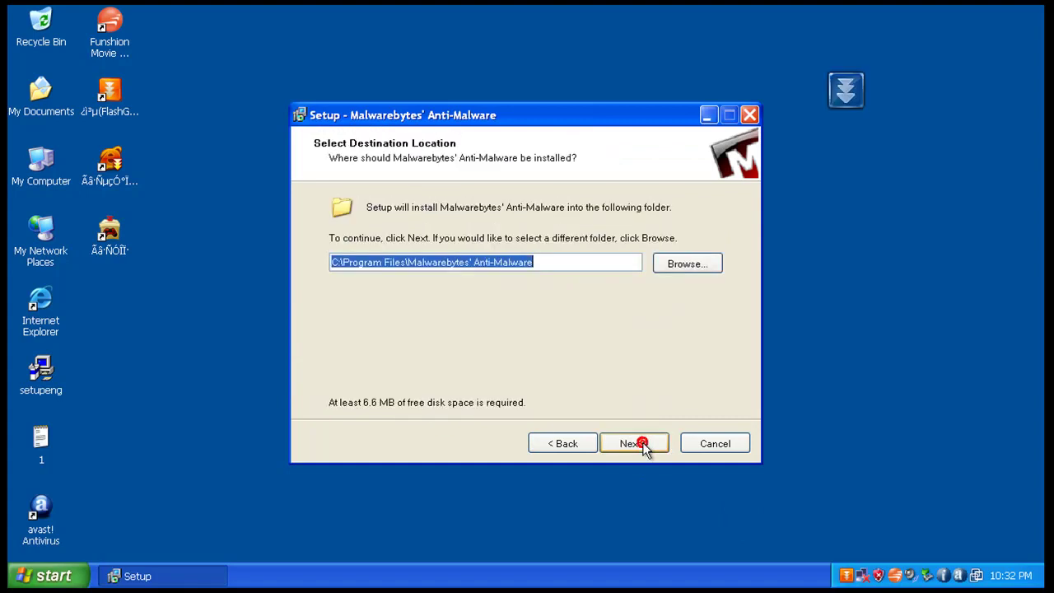
click(642, 442)
click(643, 443)
click(642, 442)
click(642, 442)
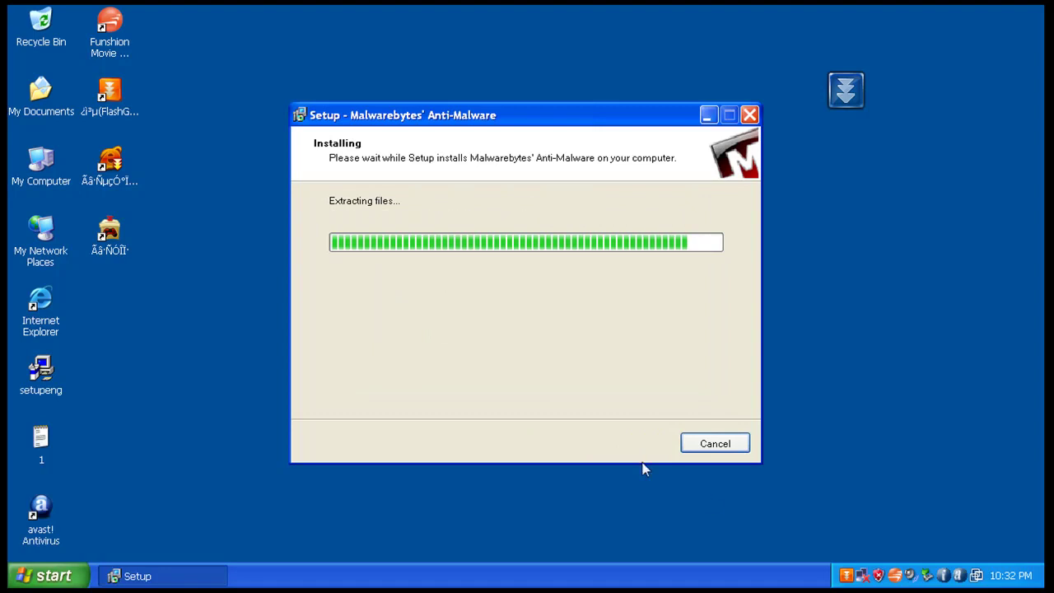
- Exit Funshion from the notification area while the installation runs
right_click(847, 575)
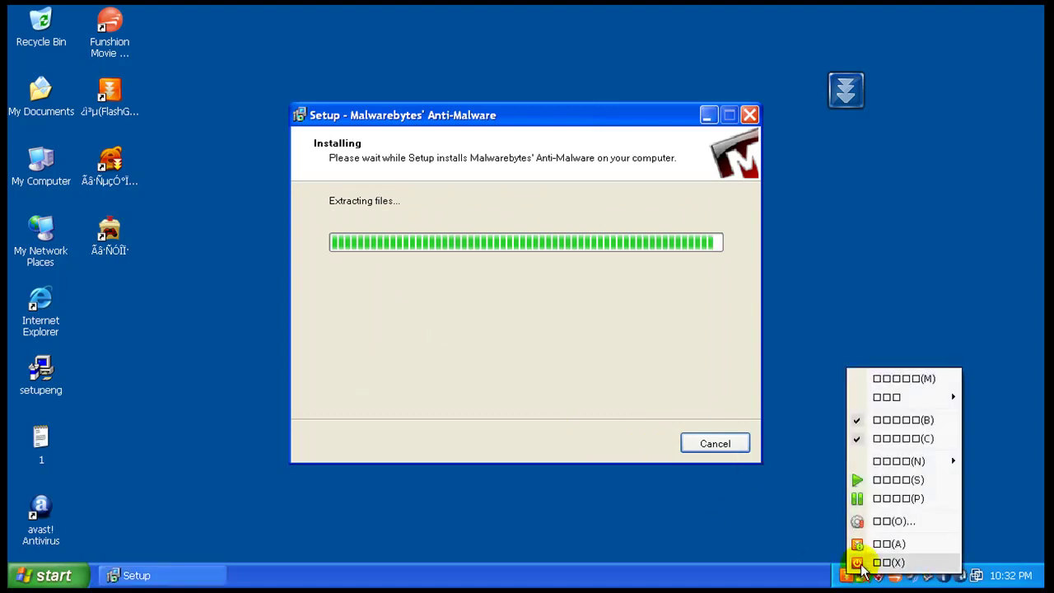
click(730, 511)
right_click(895, 575)
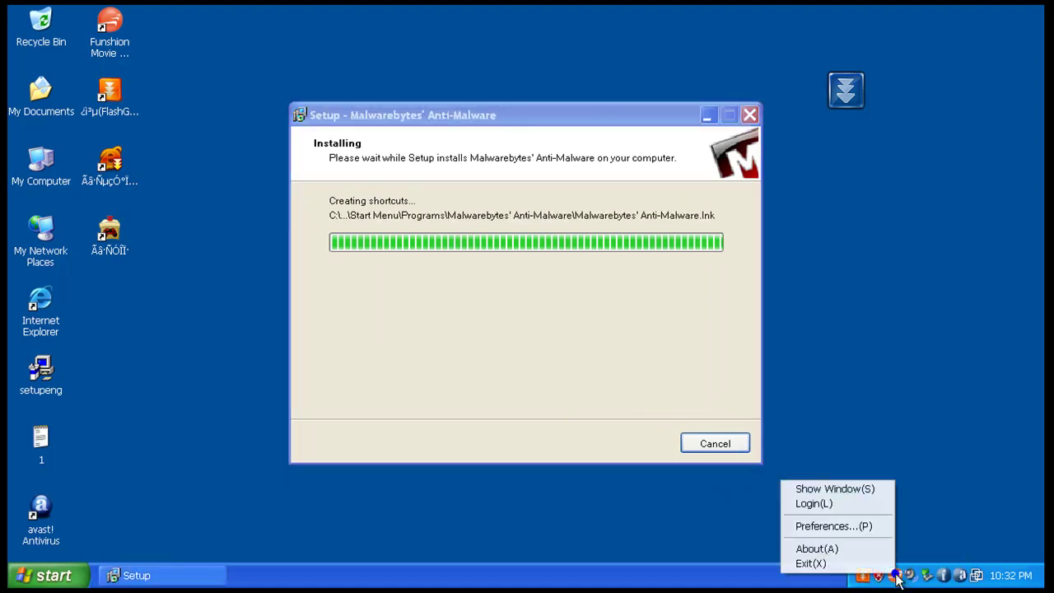
click(850, 564)
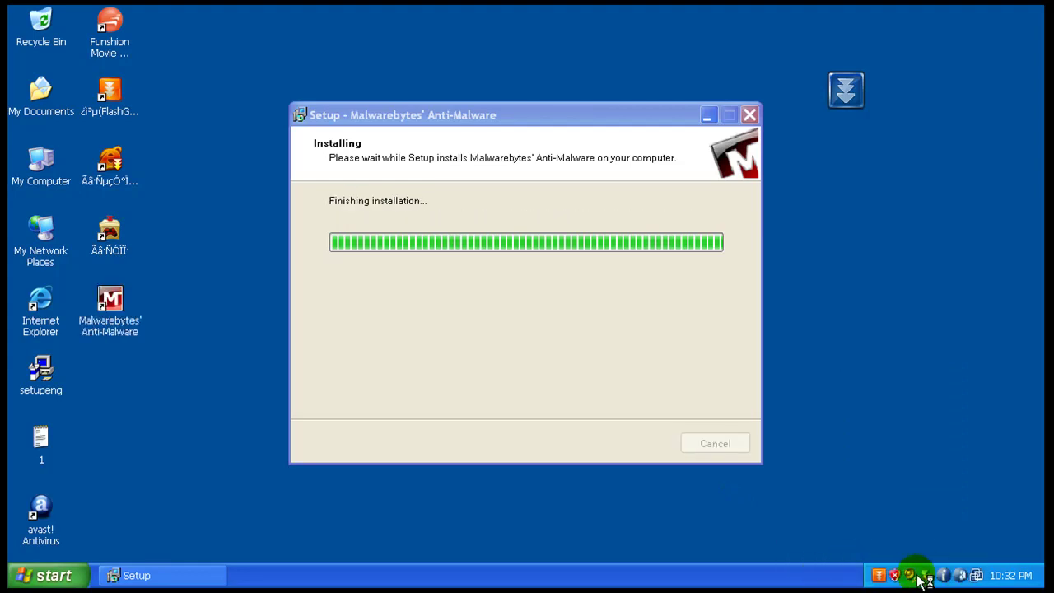
- Finish the Malwarebytes' Anti-Malware setup and exit the download manager running in the notification area
click(647, 442)
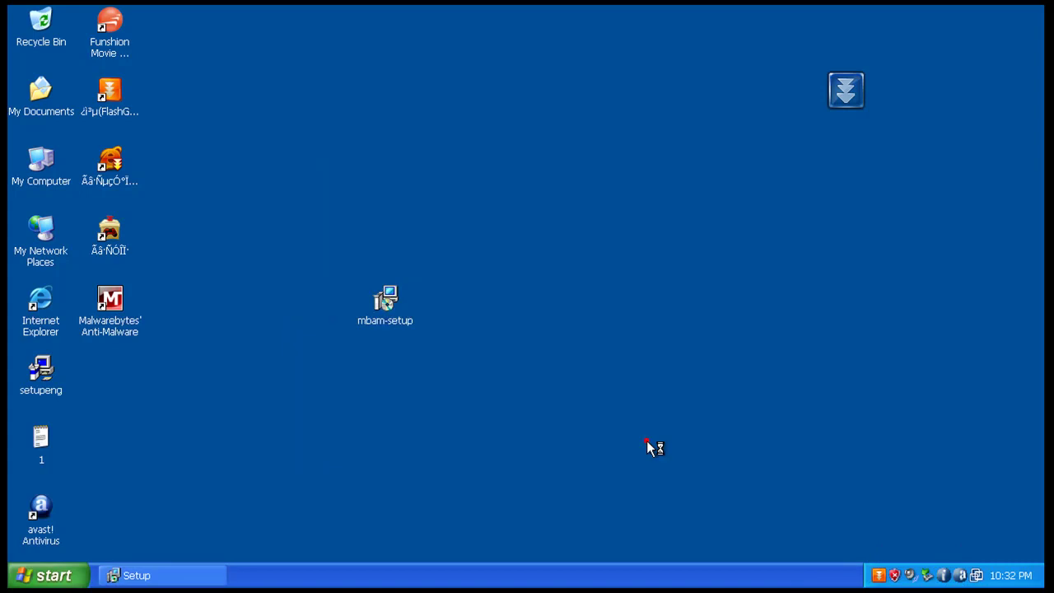
right_click(879, 575)
click(916, 560)
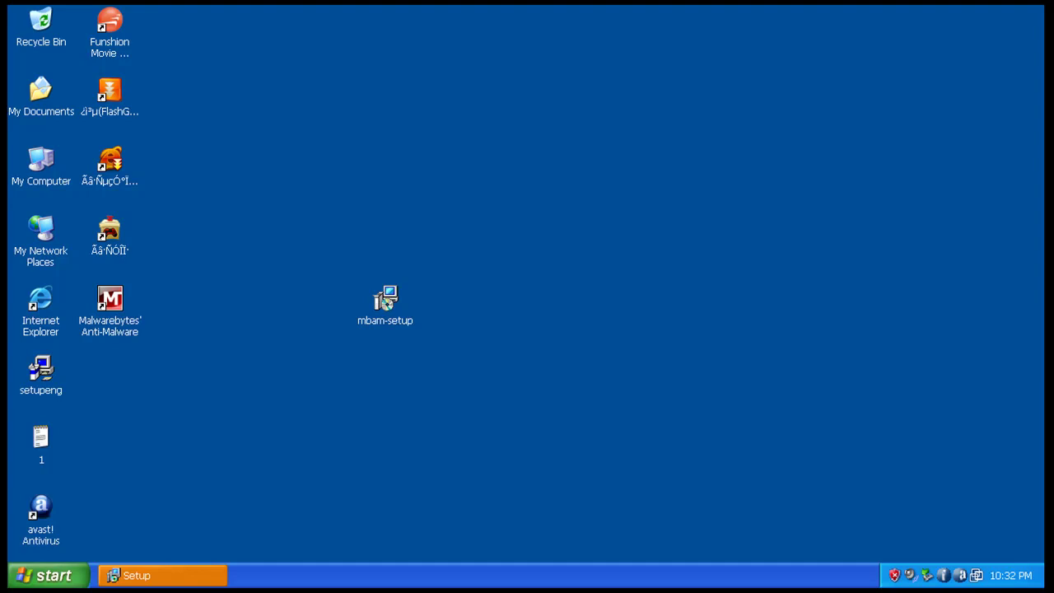
- Dismiss the setup message, start a quick scan in Malwarebytes' Anti-Malware and close the network connection notification
click(524, 344)
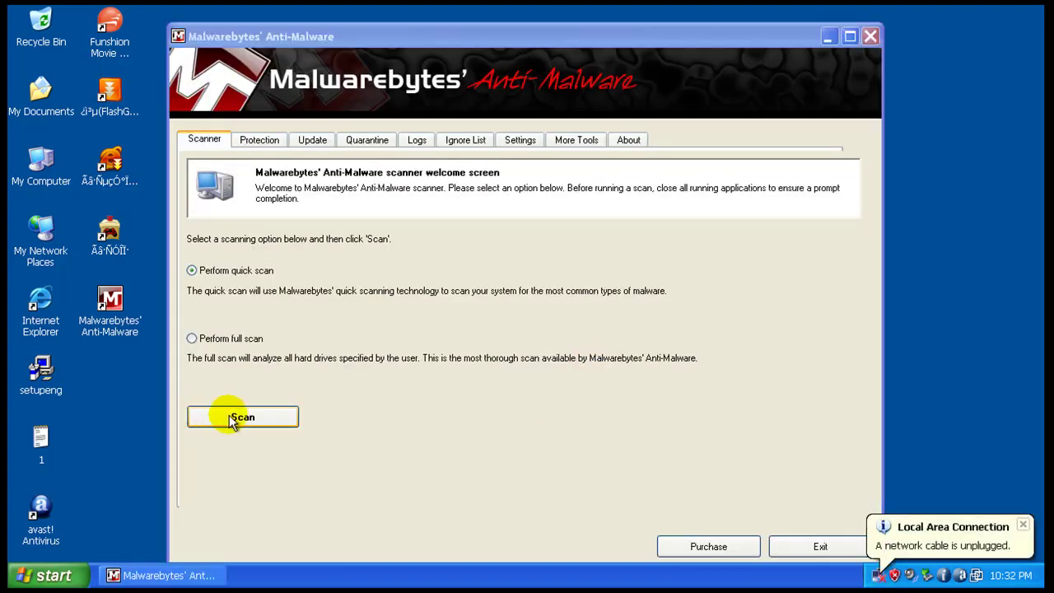
click(229, 418)
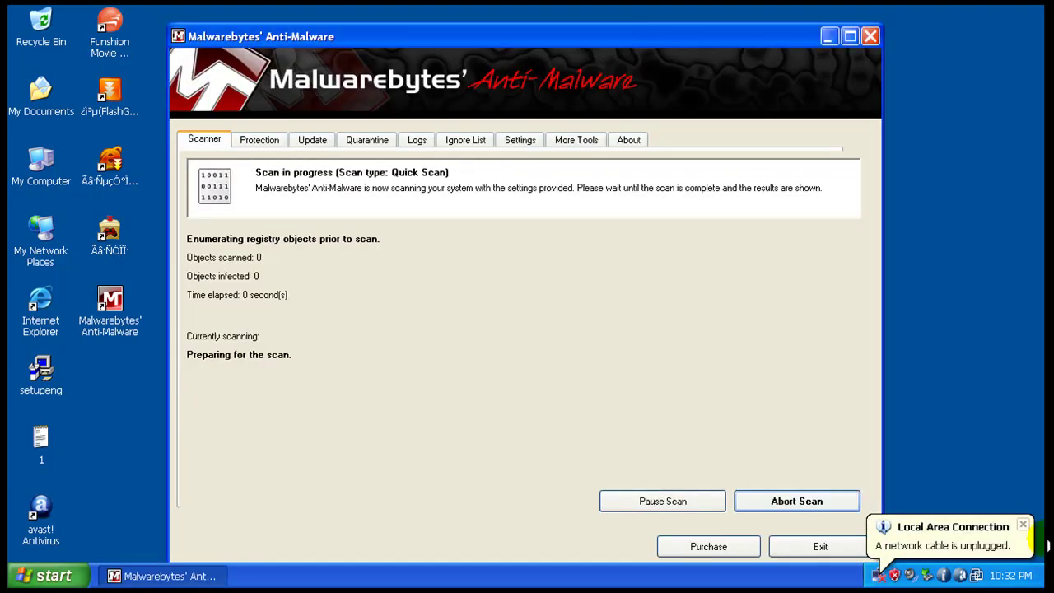
click(1027, 529)
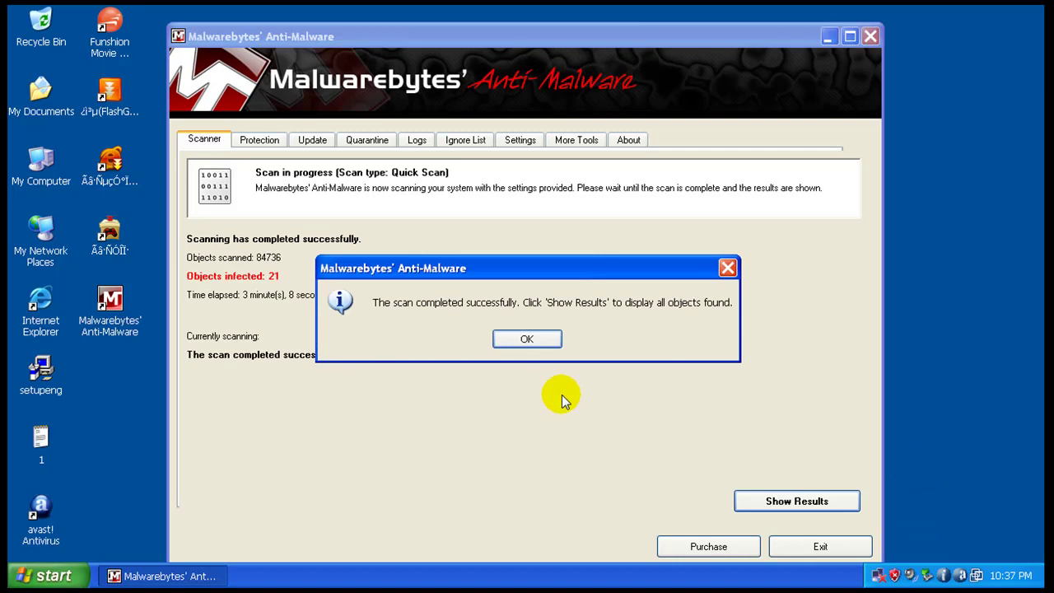
- Show the scan results, sort the detected items by vendor and widen the Items column to read the file paths
click(546, 343)
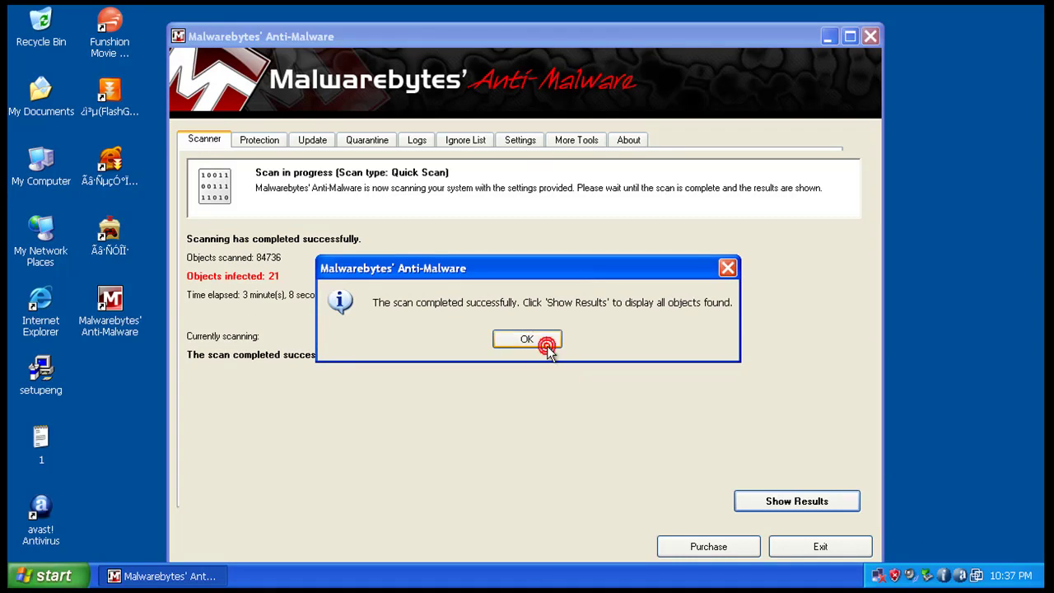
click(802, 504)
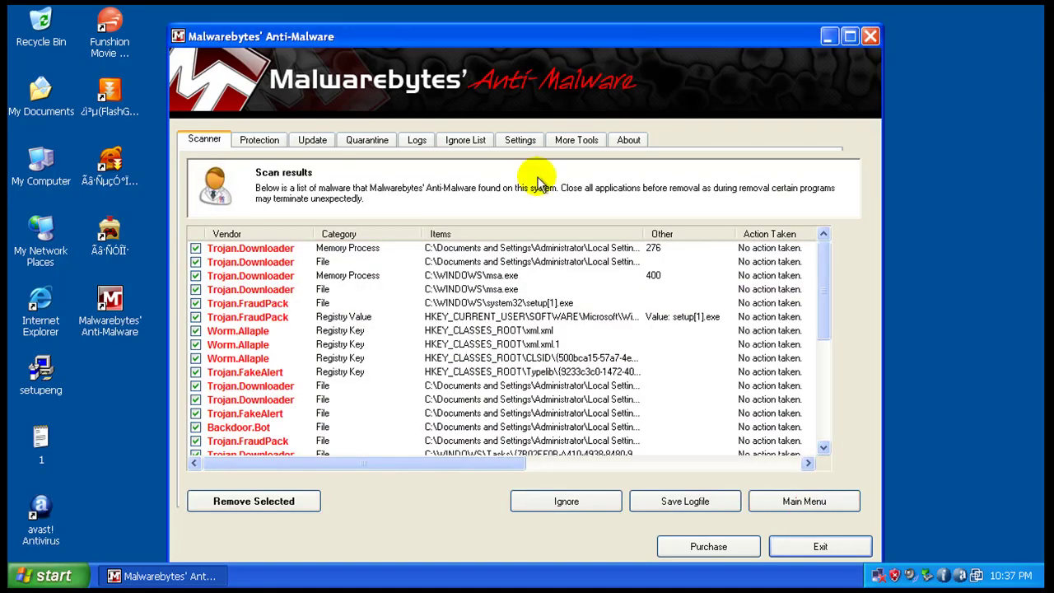
click(262, 234)
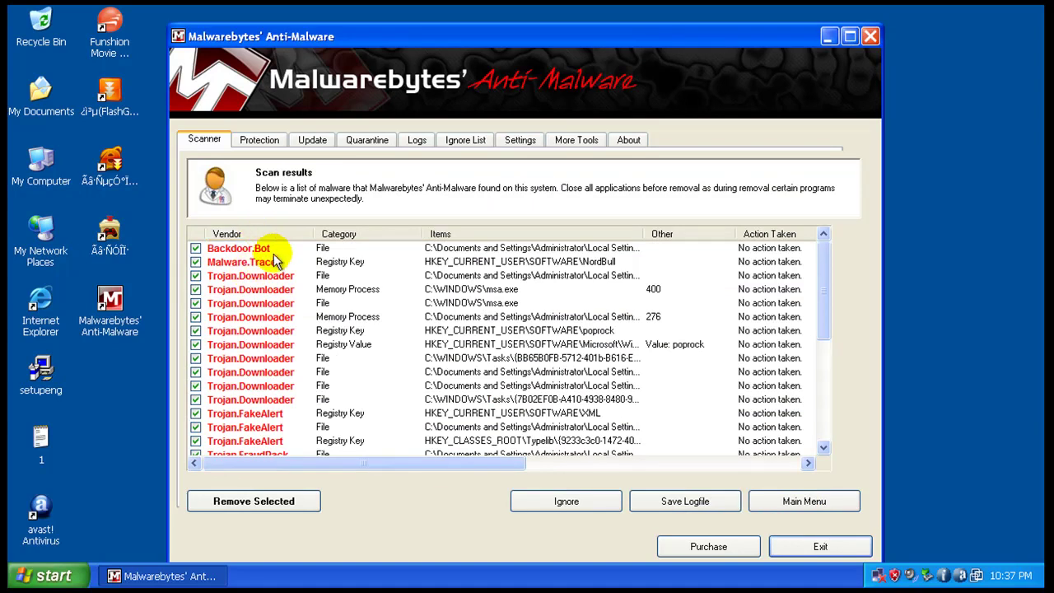
click(269, 249)
drag(643, 233, 713, 233)
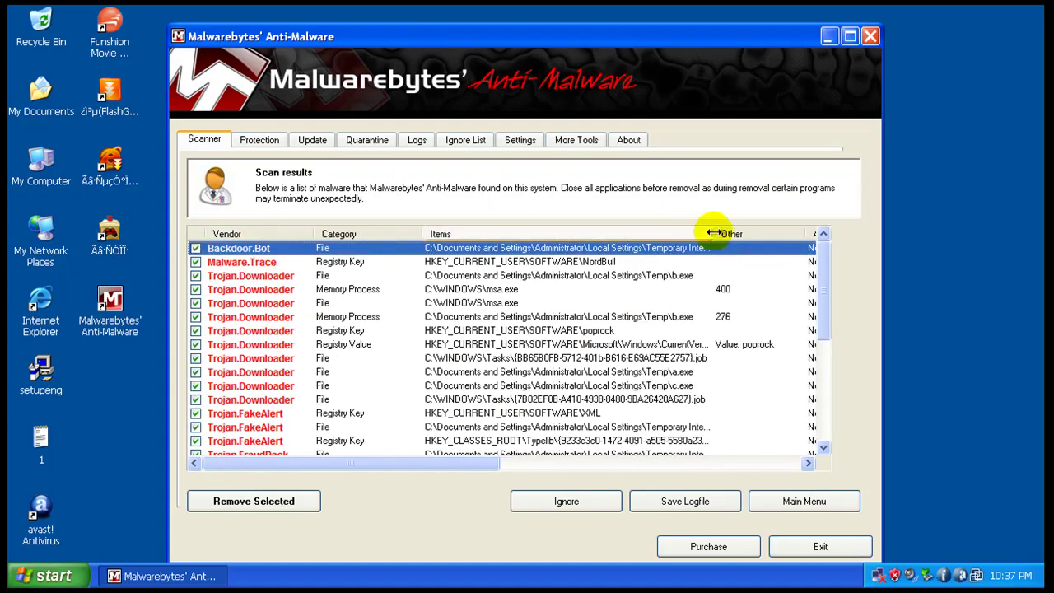
- Review the Malware.Trace and Trojan.Downloader detections, checking the registry keys, the msa.exe entries and the scheduled task file
click(278, 262)
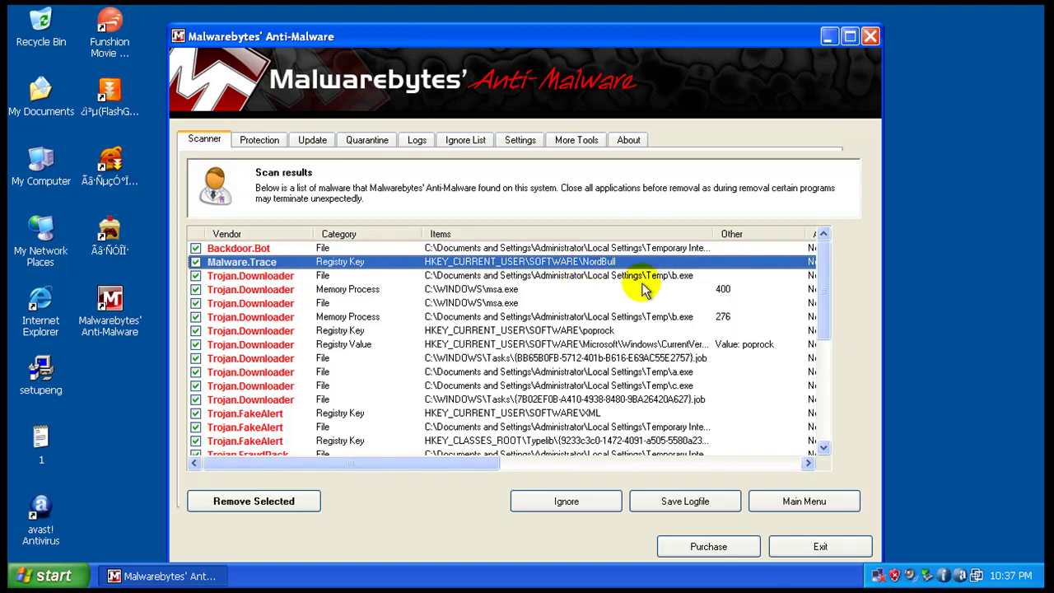
click(503, 289)
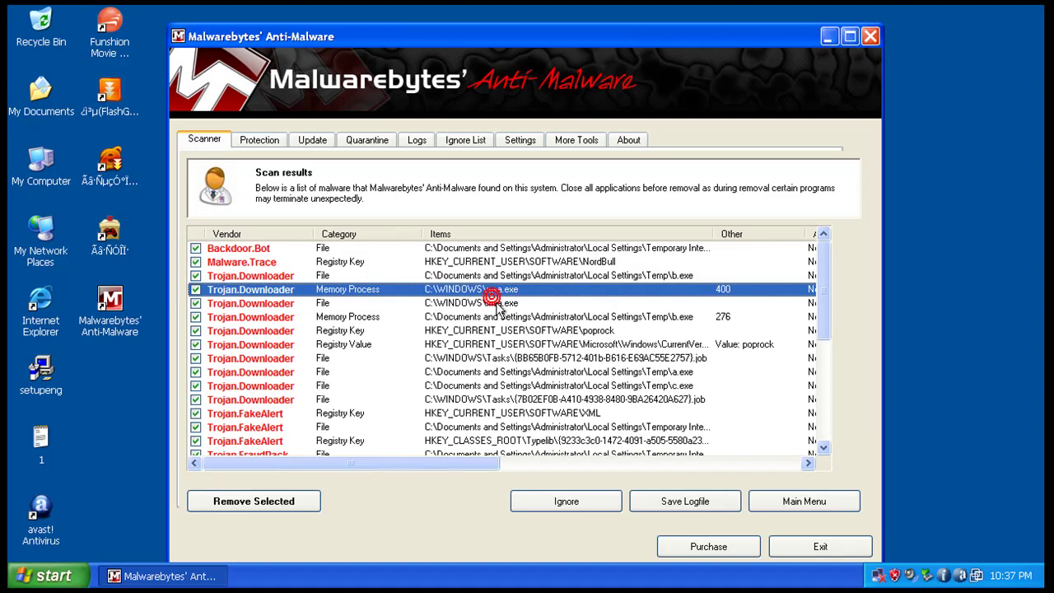
click(499, 303)
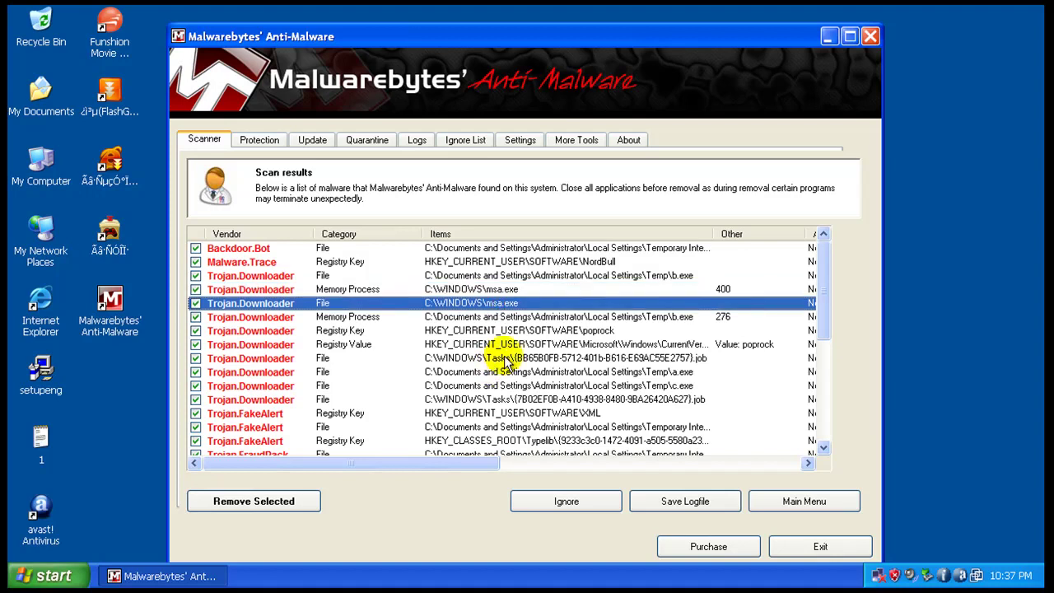
click(540, 330)
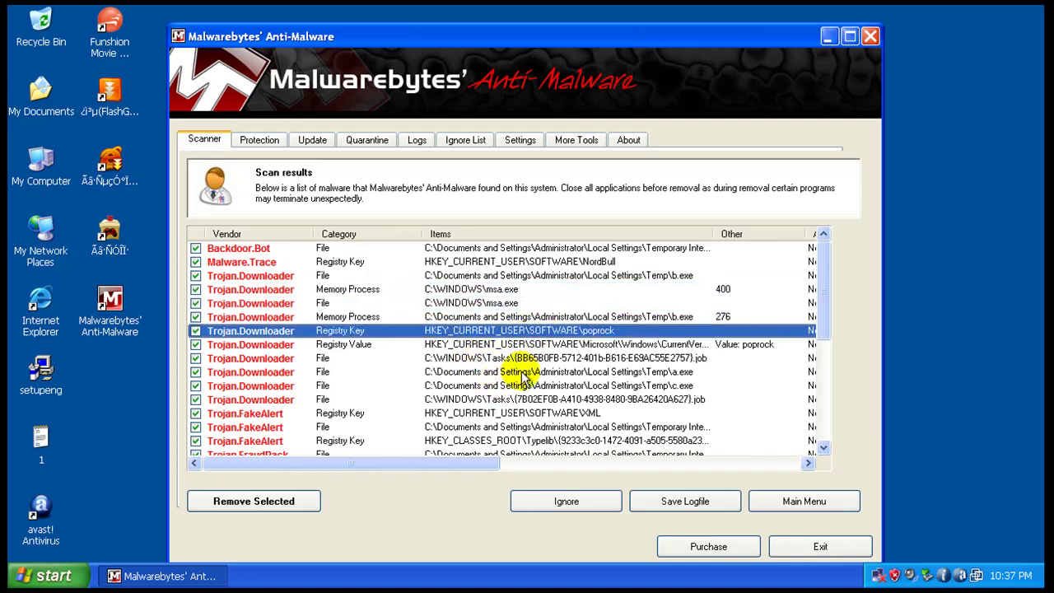
click(519, 358)
- Examine the Trojan.FakeAlert, Trojan.FraudPack and Worm.Allaple detections at the end of the results, including setup[1].exe in system32, and return to the first entries
scroll(638, 379, down, 2)
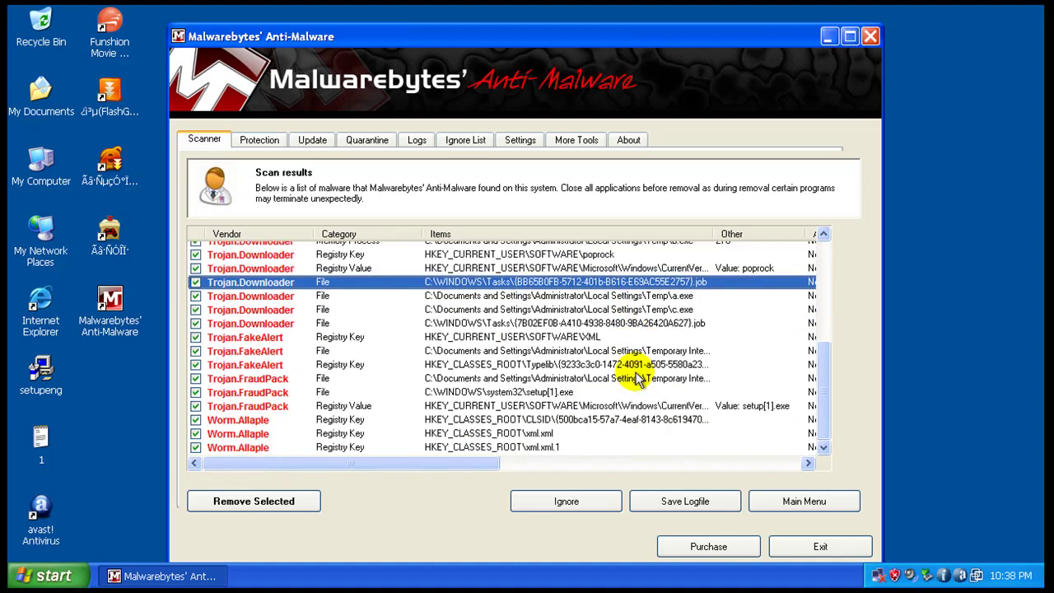
click(457, 368)
click(456, 335)
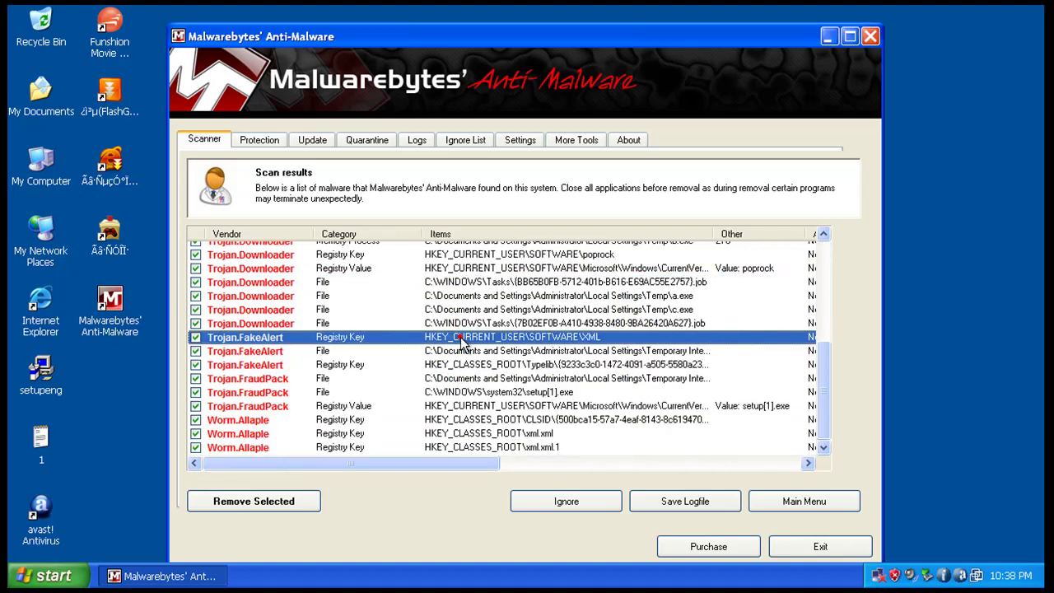
click(480, 392)
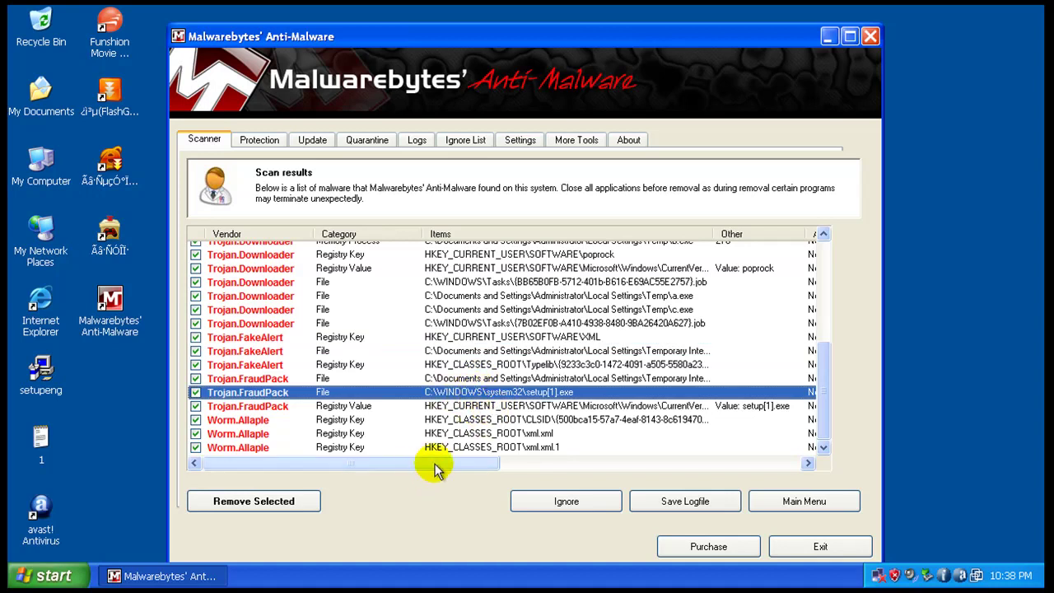
click(494, 449)
click(495, 420)
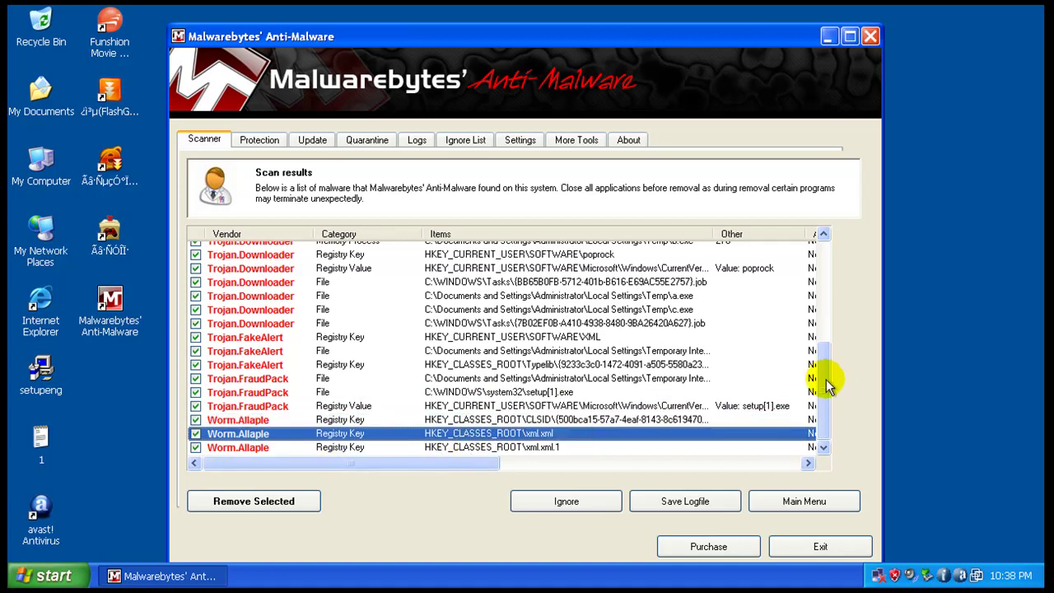
drag(820, 397, 828, 429)
scroll(437, 330, up, 6)
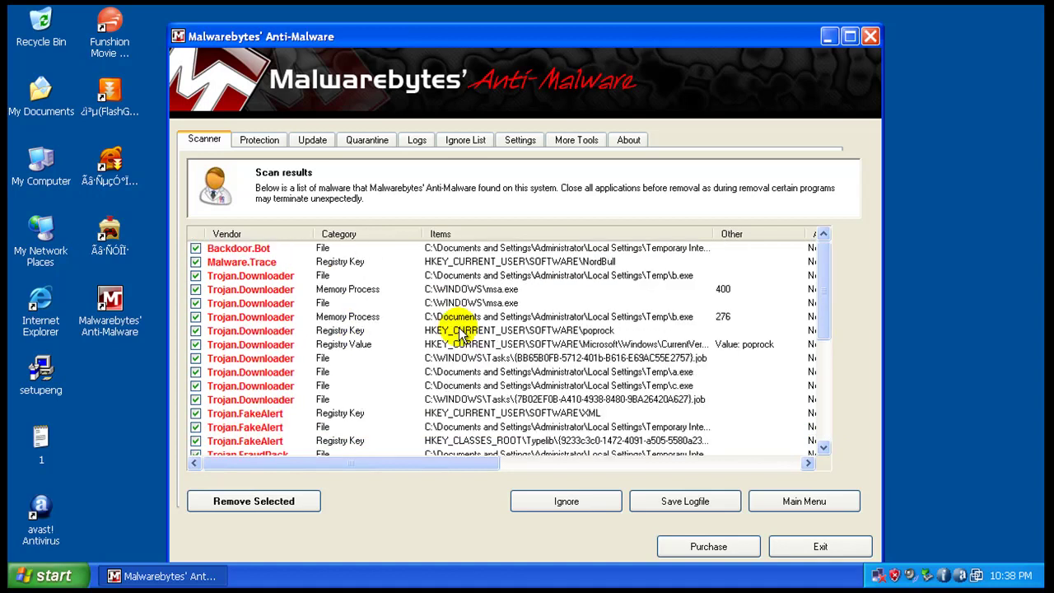